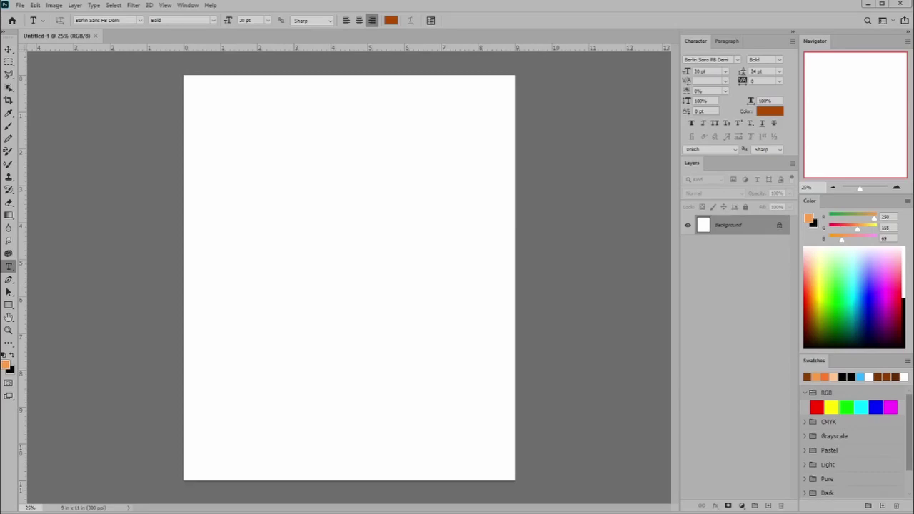
Convert the locked white Background into an ordinary layer named Layer 0
click(737, 245)
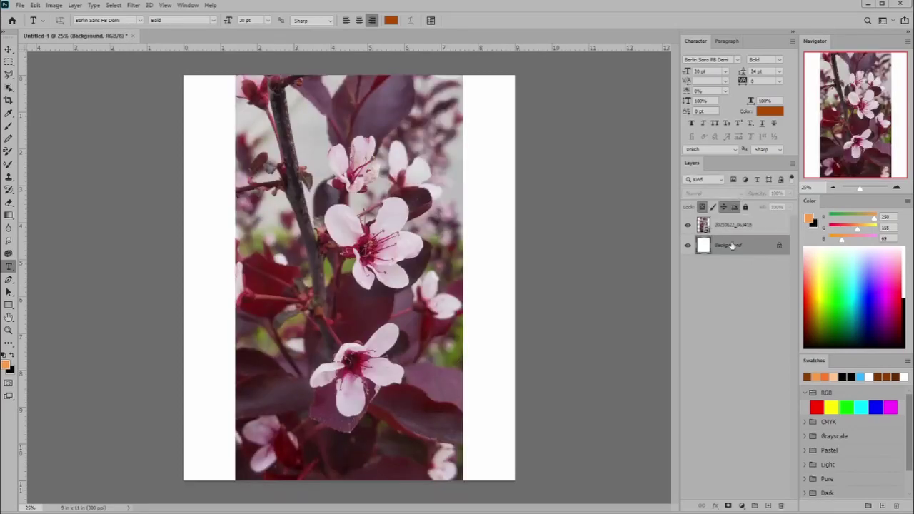
click(737, 227)
click(755, 249)
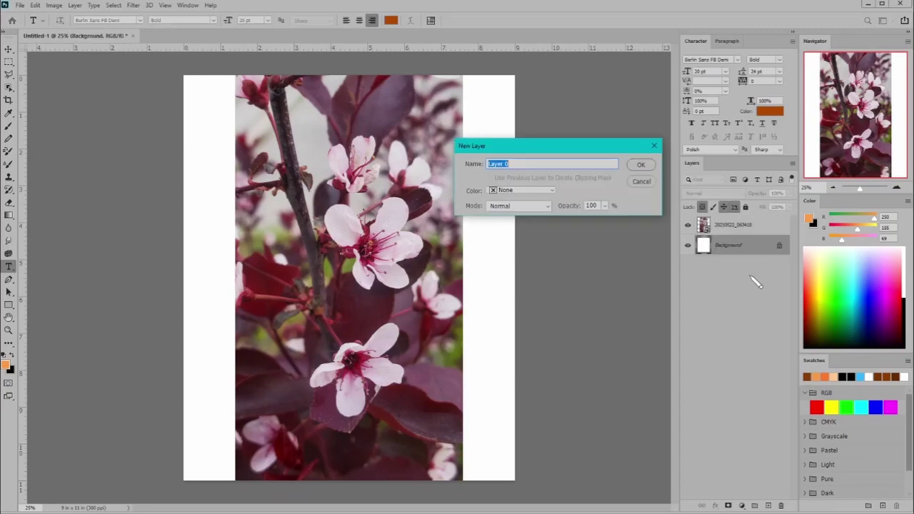
key(Return)
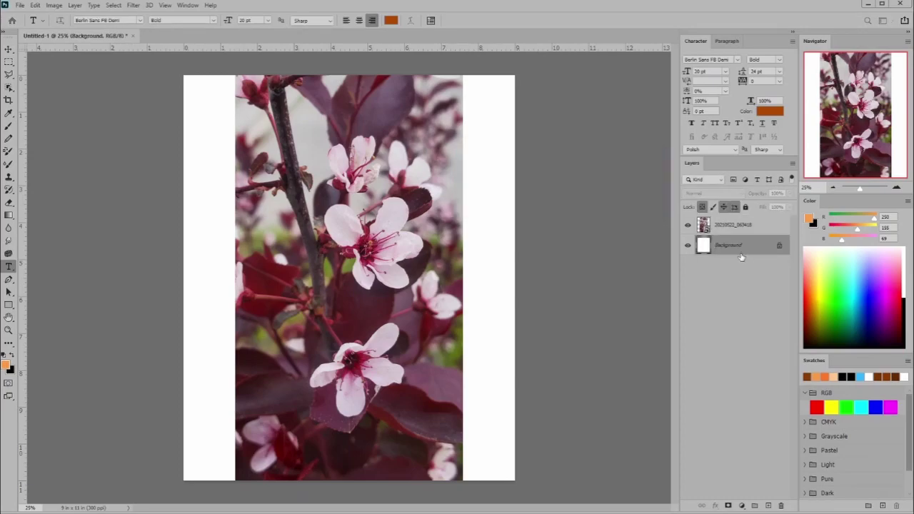
Select the pink blossom photo layer and pick the Pencil tool
click(733, 227)
click(792, 163)
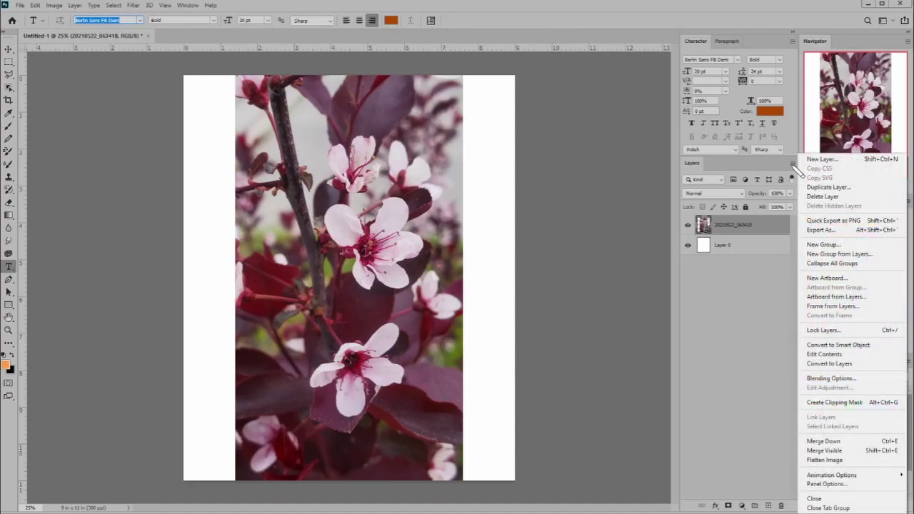
click(729, 297)
click(8, 138)
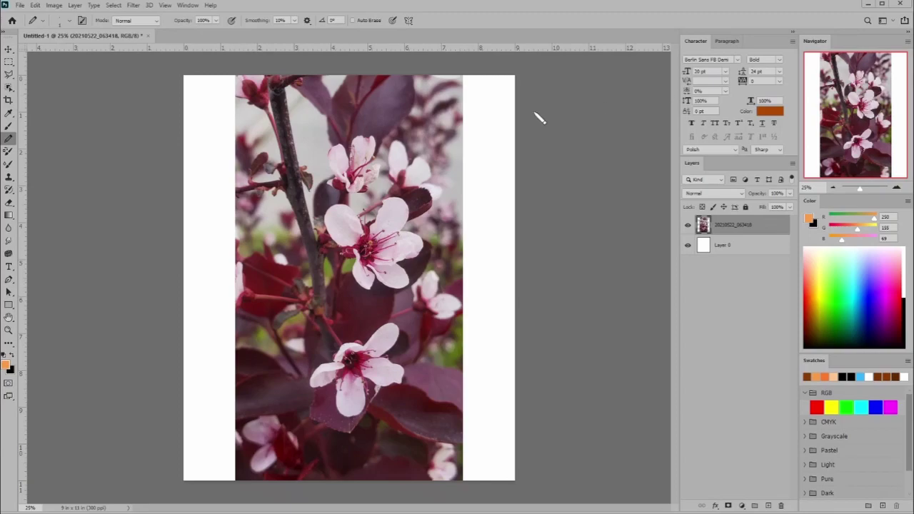
Place the white blossom photo on the canvas as a new top layer and commit it
drag(532, 184, 530, 186)
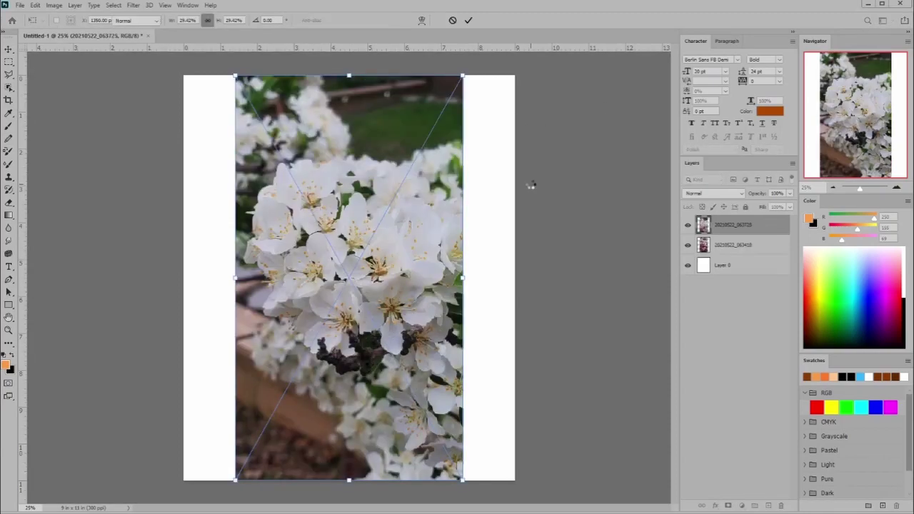
key(Return)
click(10, 203)
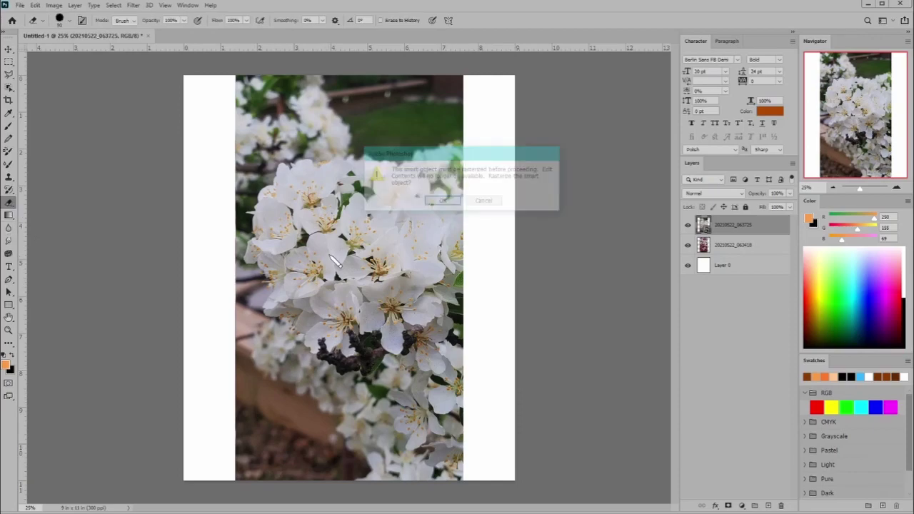
click(10, 87)
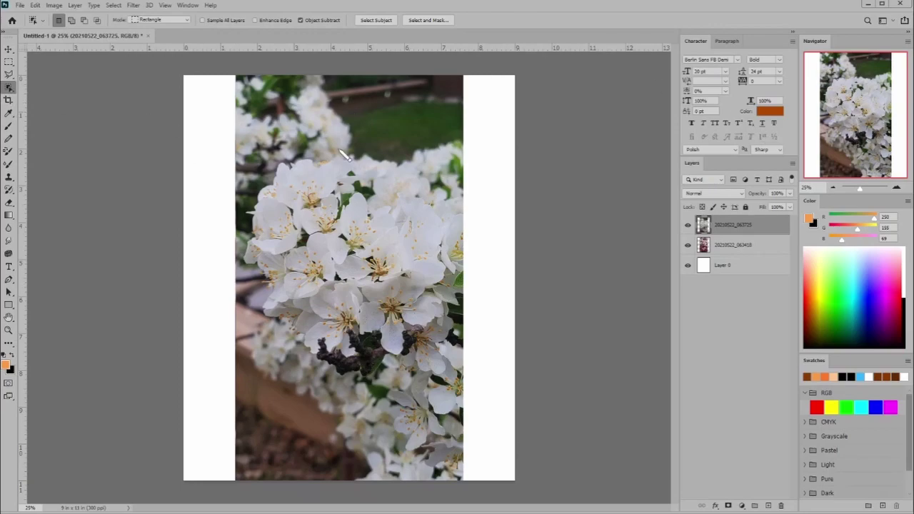
Quick-select the central white blossom cluster and its lower blossoms, subtracting the top-right edge
key(shift+w)
drag(313, 218, 328, 319)
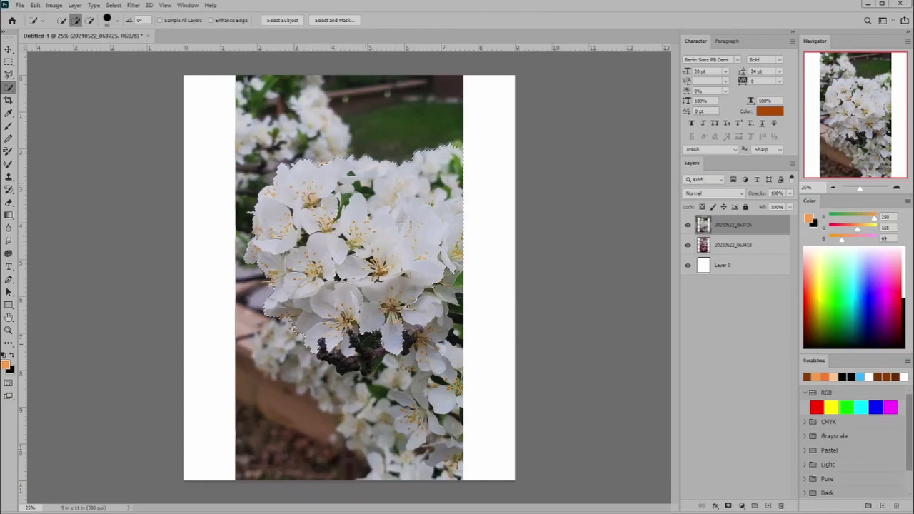
drag(329, 319, 327, 347)
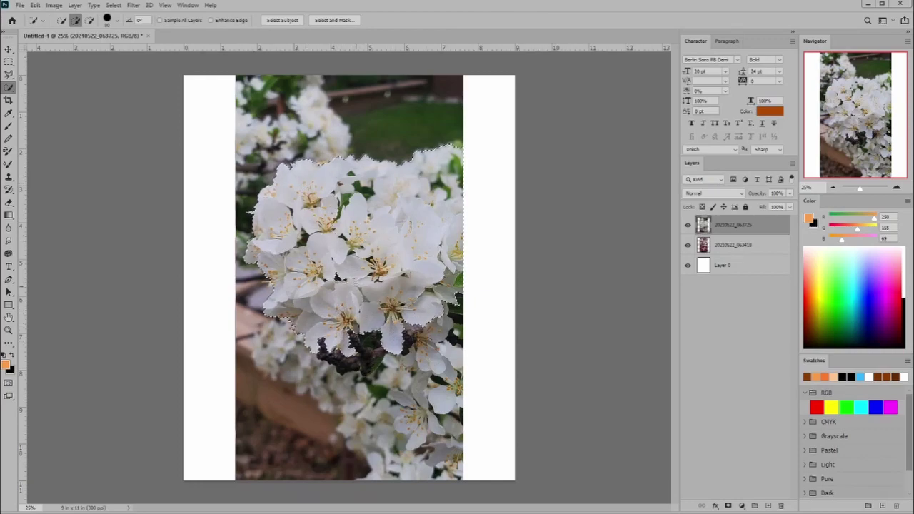
key(alt)
drag(365, 190, 440, 192)
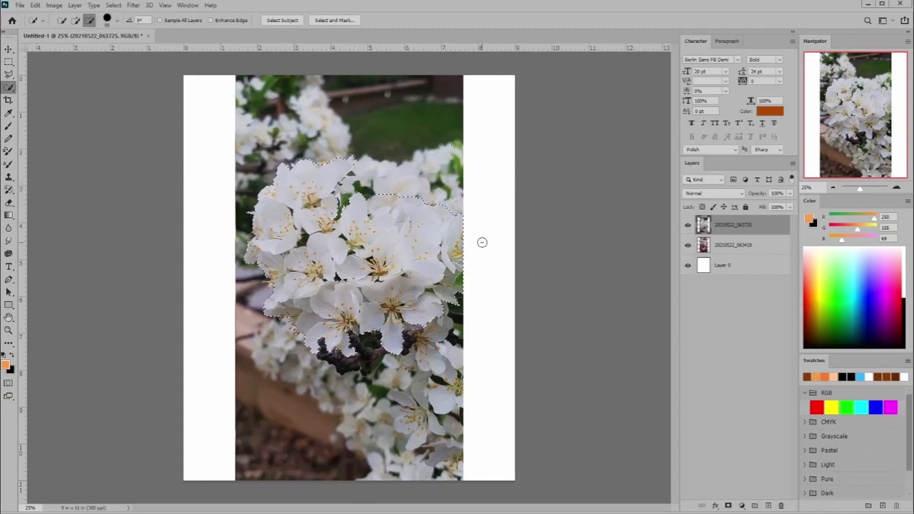
key(alt)
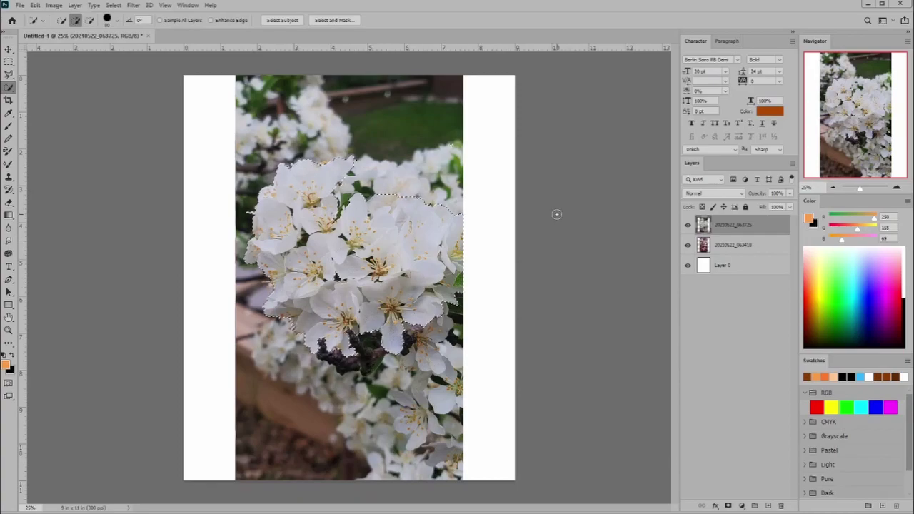
Give the white blossom layer a Hide All black mask and hide the pink blossom photo
click(75, 5)
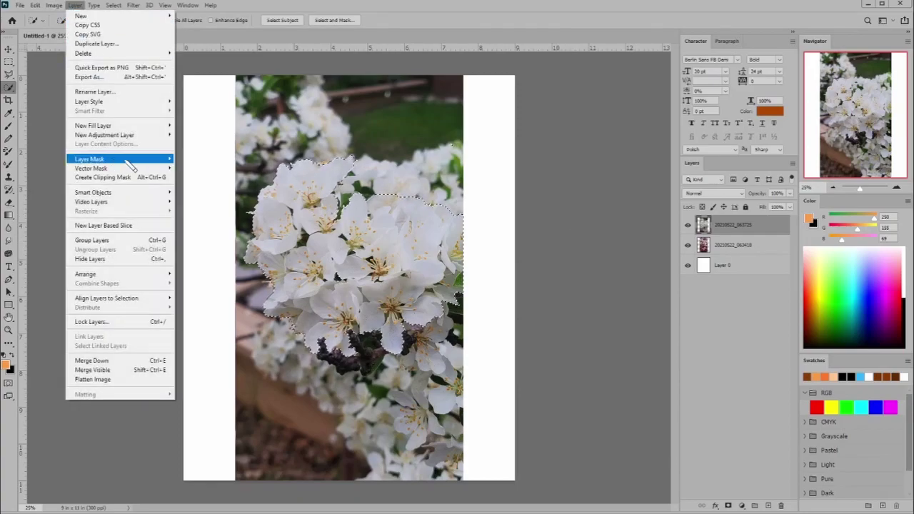
click(197, 167)
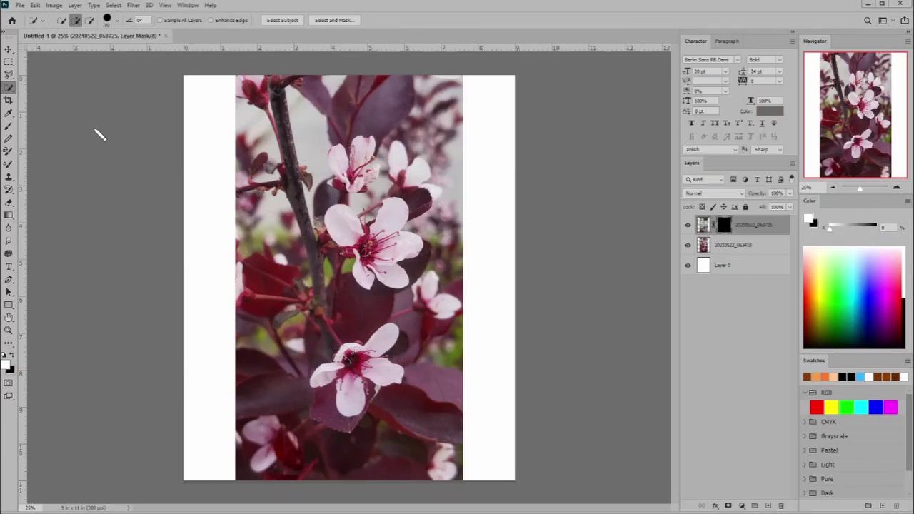
click(732, 246)
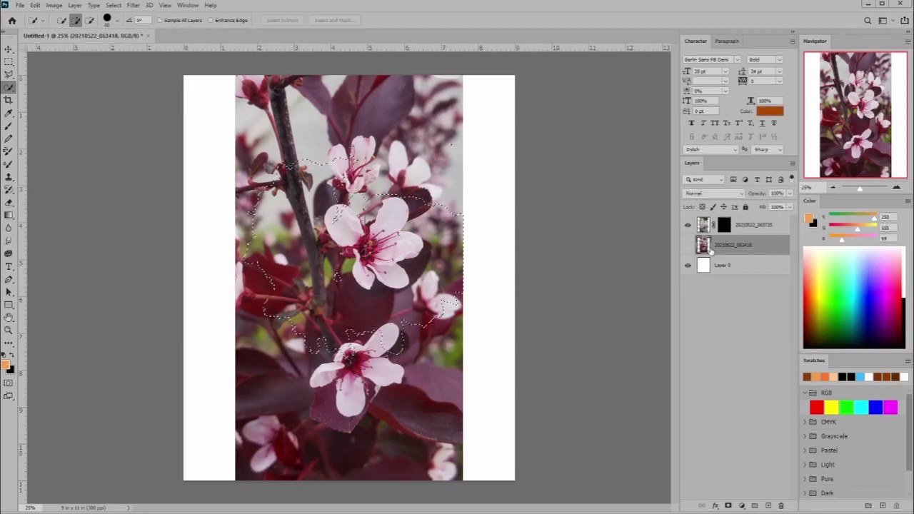
click(688, 244)
click(687, 225)
click(716, 229)
click(8, 202)
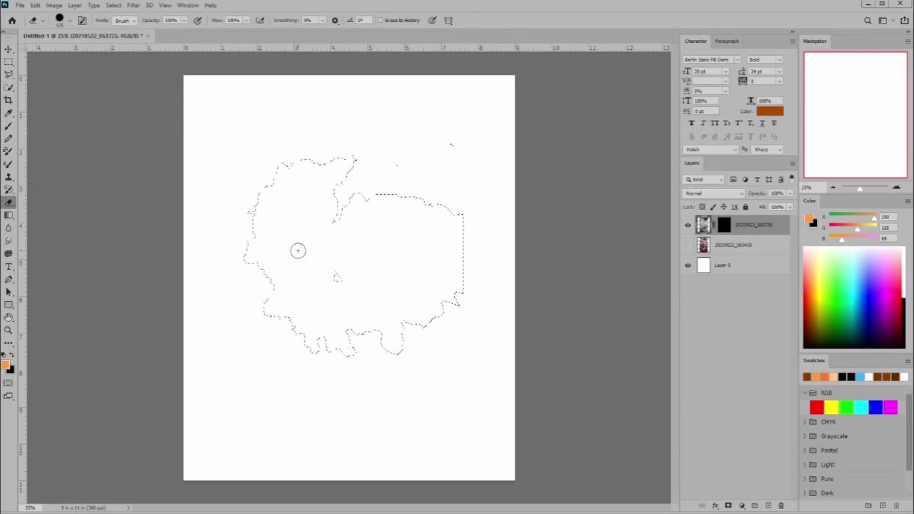
Set up a white brush at size 400 targeting the white blossom layer's mask
key(bracketright)
key(bracketright)
key(bracketright)
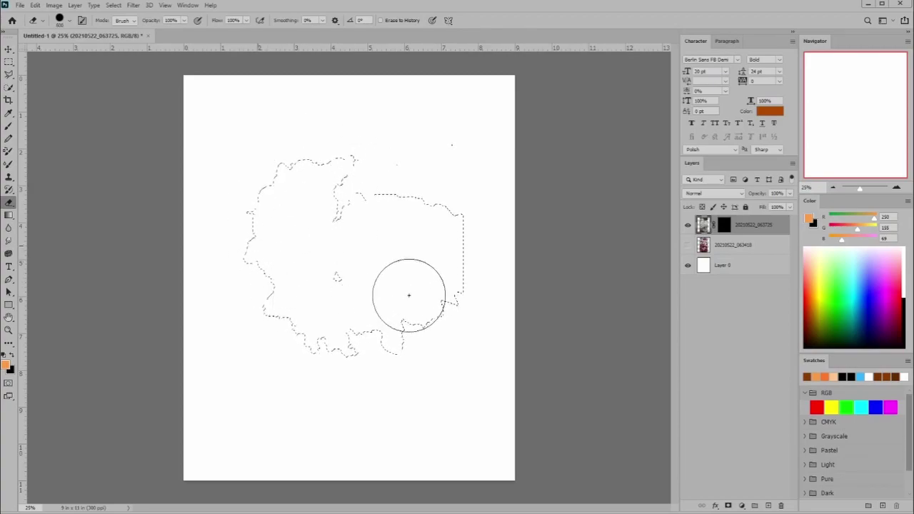
click(9, 126)
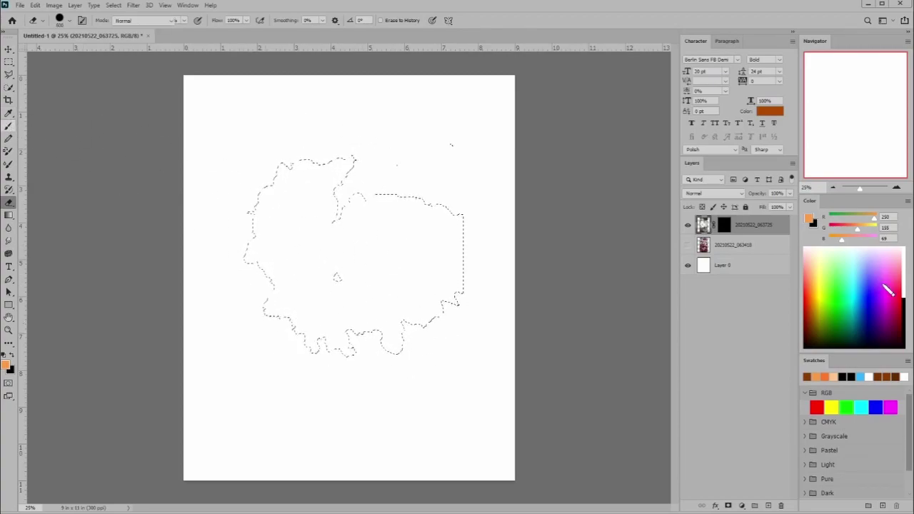
key(b)
click(907, 270)
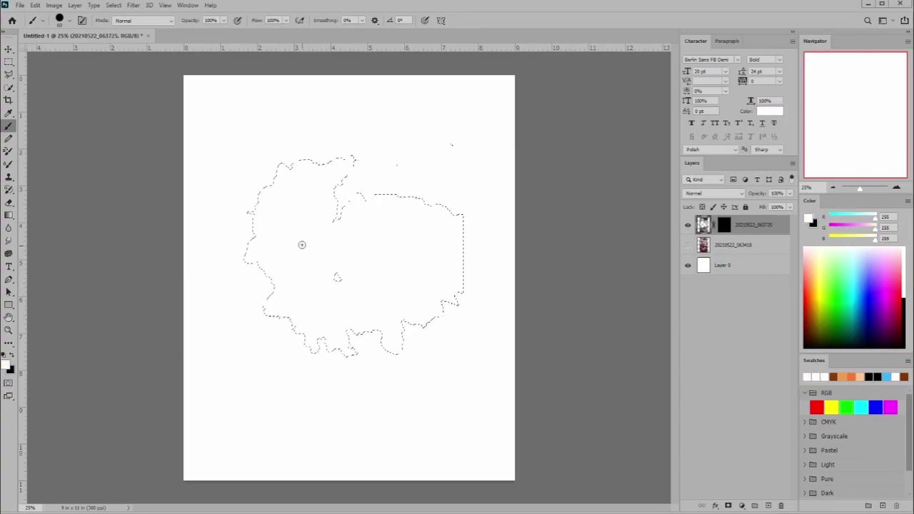
key(bracketright)
key(bracketright)
key(bracketright)
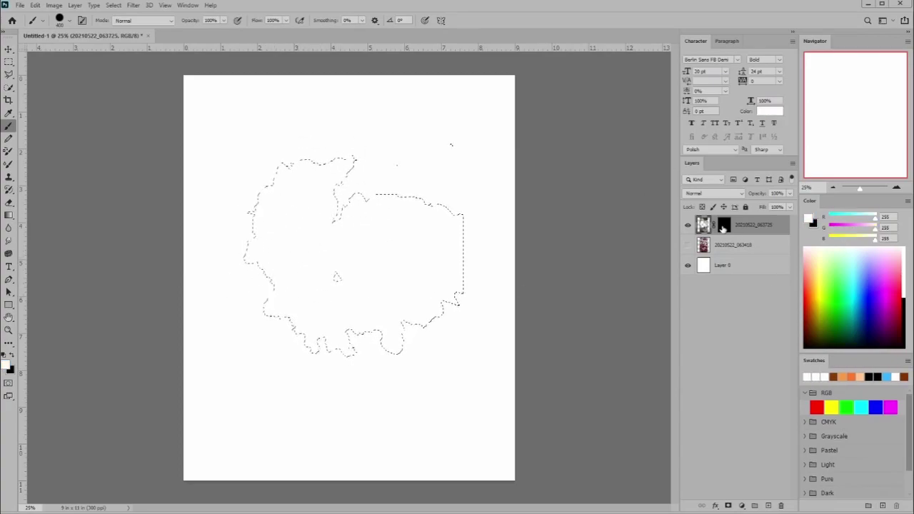
click(723, 225)
Paint white inside the selection to reveal the blossom cluster, then deselect
mouse_move(382, 247)
mouse_down()
mouse_move(272, 208)
mouse_move(298, 271)
mouse_move(291, 286)
mouse_up()
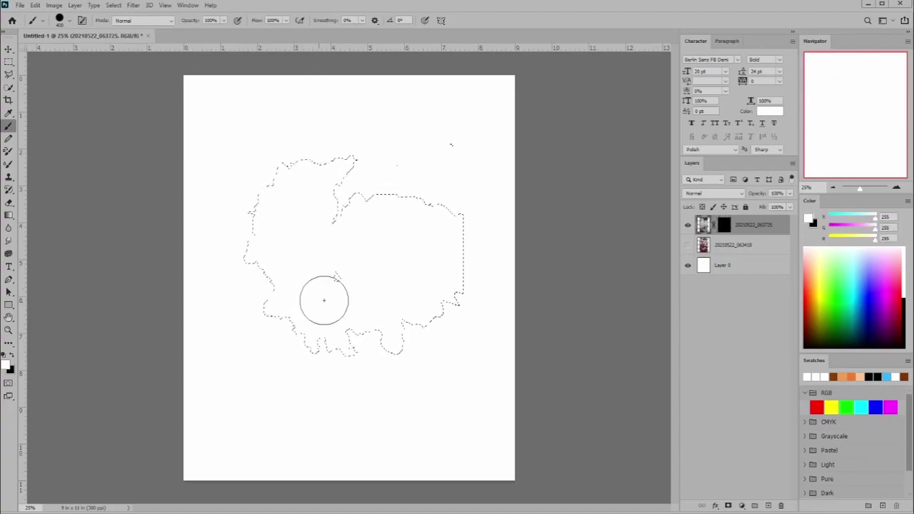
key(e)
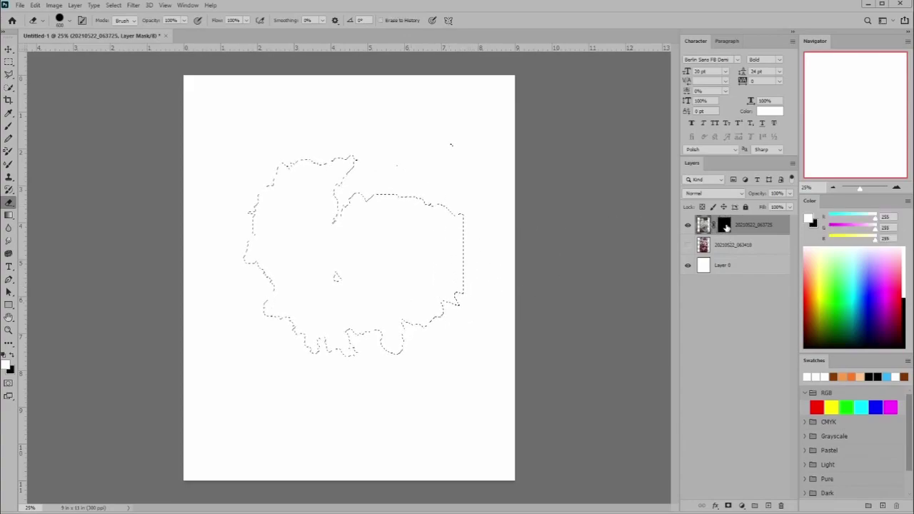
key(b)
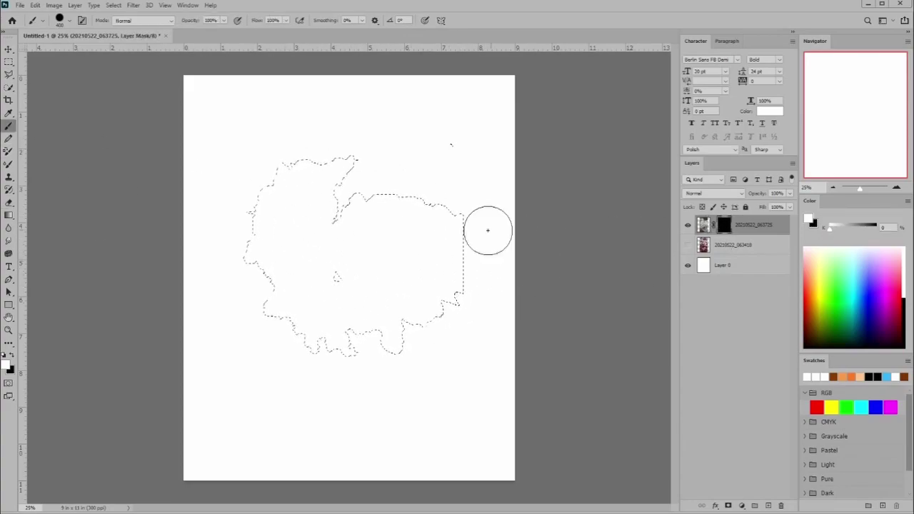
mouse_move(379, 211)
mouse_down()
mouse_move(418, 219)
mouse_move(394, 275)
mouse_move(421, 289)
mouse_move(301, 351)
mouse_move(343, 150)
mouse_move(296, 249)
mouse_up()
key(ctrl+d)
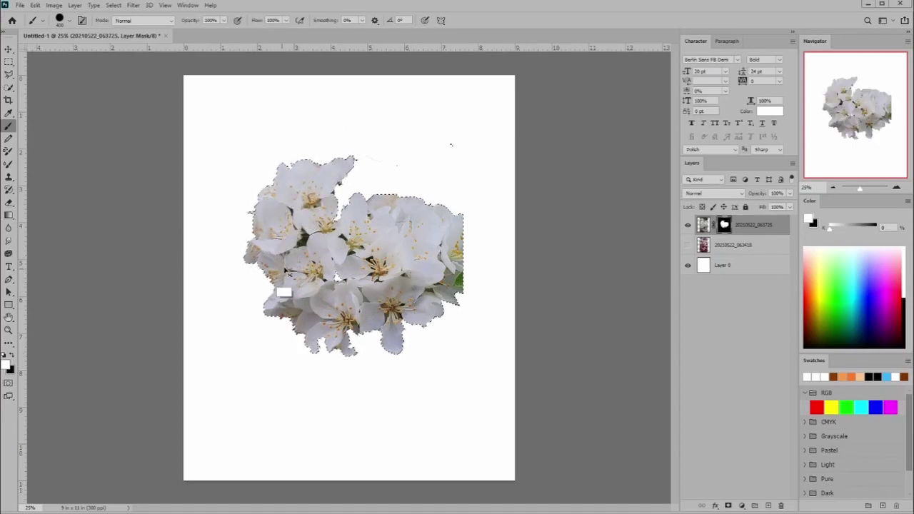
key(e)
key(bracketleft)
key(bracketleft)
key(bracketleft)
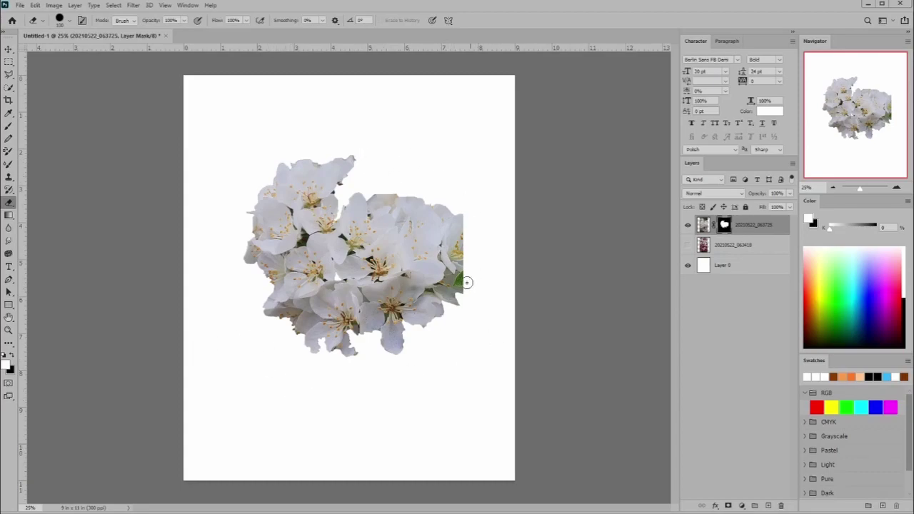
Move the blossom cluster to the bottom-right corner and duplicate copies up the right edge
click(8, 48)
mouse_move(424, 271)
mouse_down()
mouse_move(466, 369)
mouse_move(518, 409)
mouse_up()
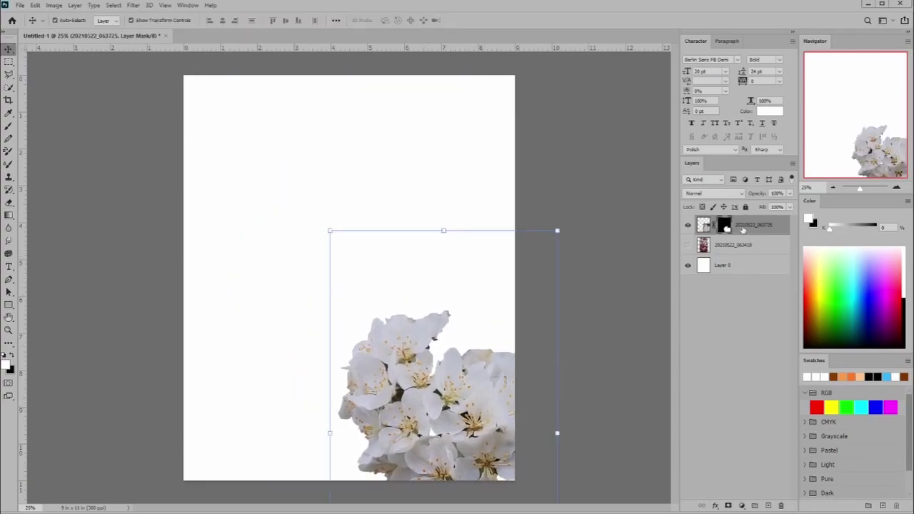
key(ctrl+j)
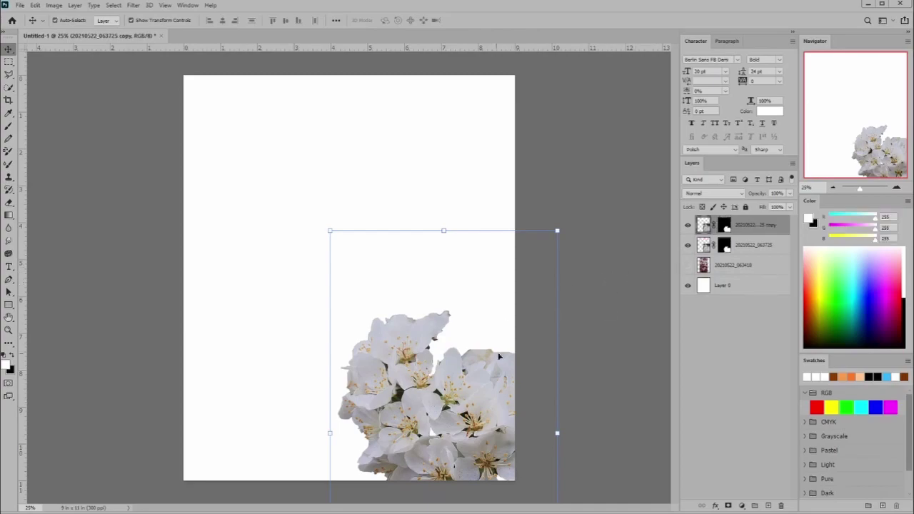
mouse_move(458, 384)
mouse_down()
mouse_move(472, 266)
mouse_move(485, 247)
mouse_move(478, 107)
mouse_up()
key(ctrl+j)
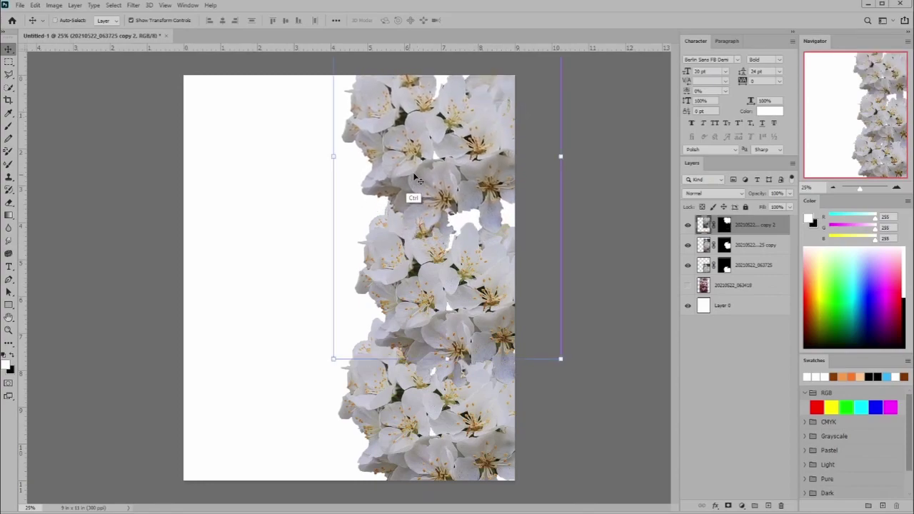
key(ctrl+j)
Flip the newest blossom copy horizontally and place it at the top-left
key(ctrl+t)
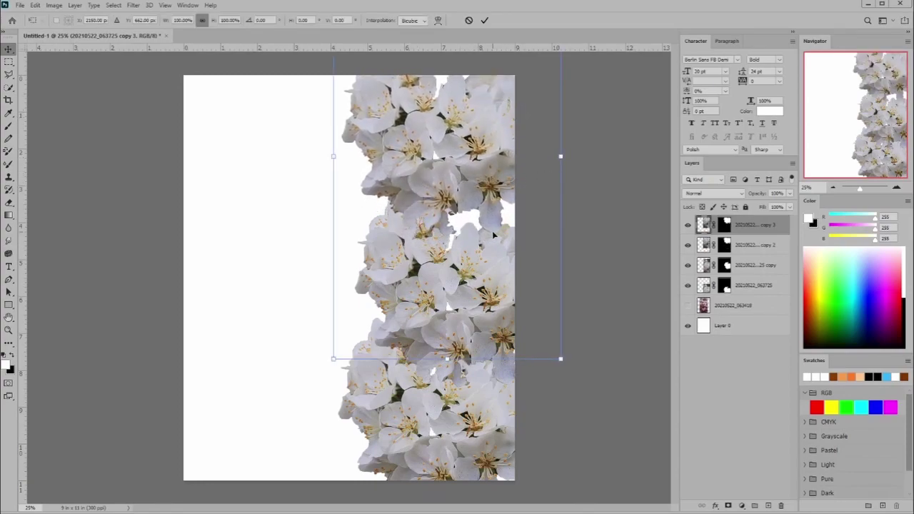
right_click(479, 182)
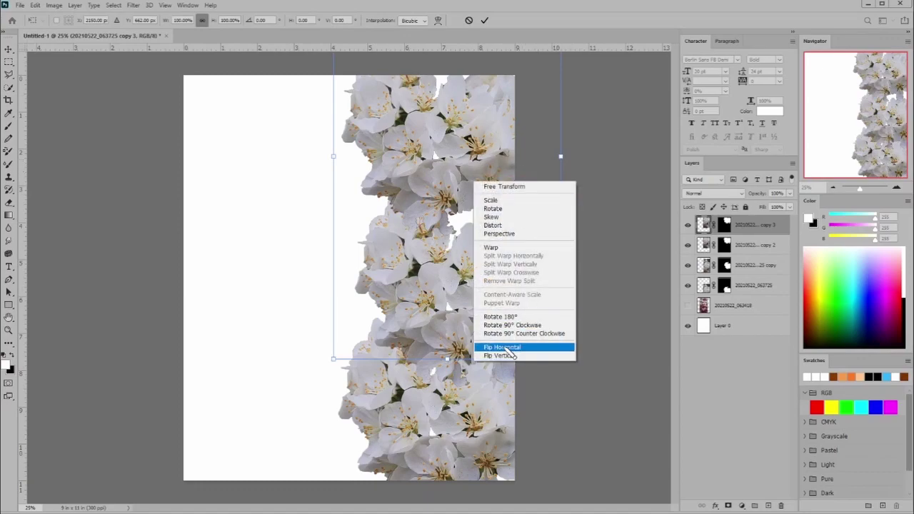
click(503, 347)
drag(333, 198, 316, 181)
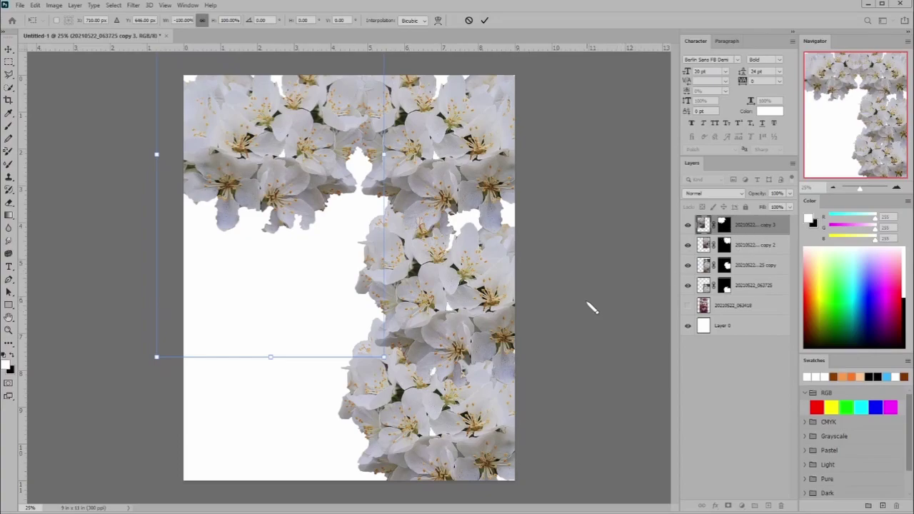
drag(300, 173, 311, 255)
key(ctrl+z)
key(Return)
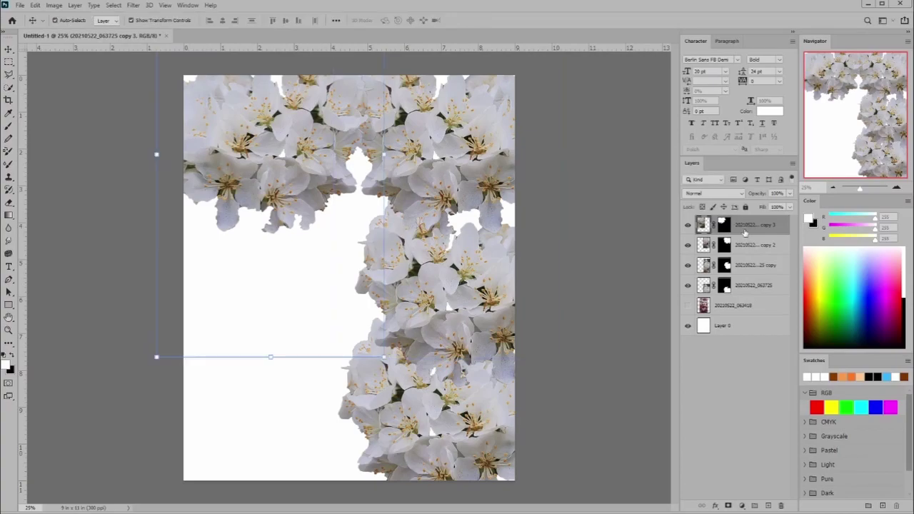
Add a blossom copy on the left, rotated 90° counter-clockwise and tilted about 22° clockwise
key(ctrl+j)
drag(288, 172, 307, 290)
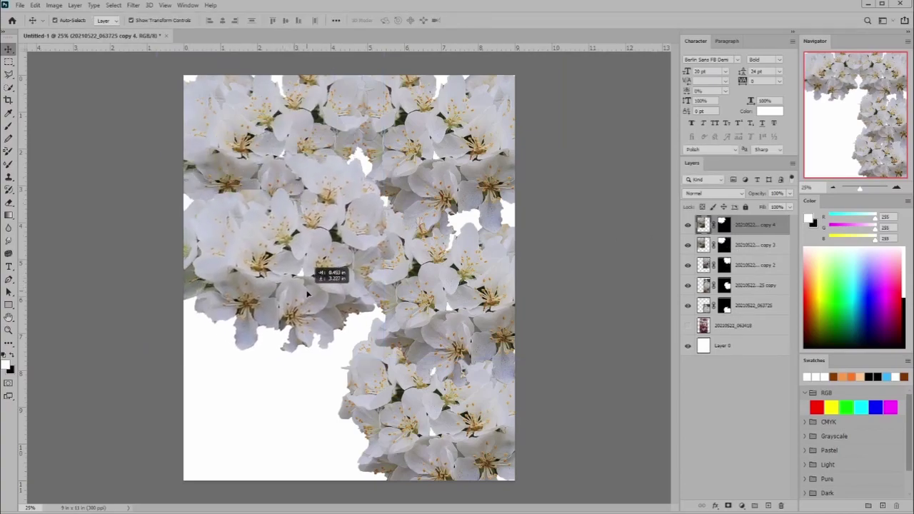
key(ctrl+t)
right_click(312, 277)
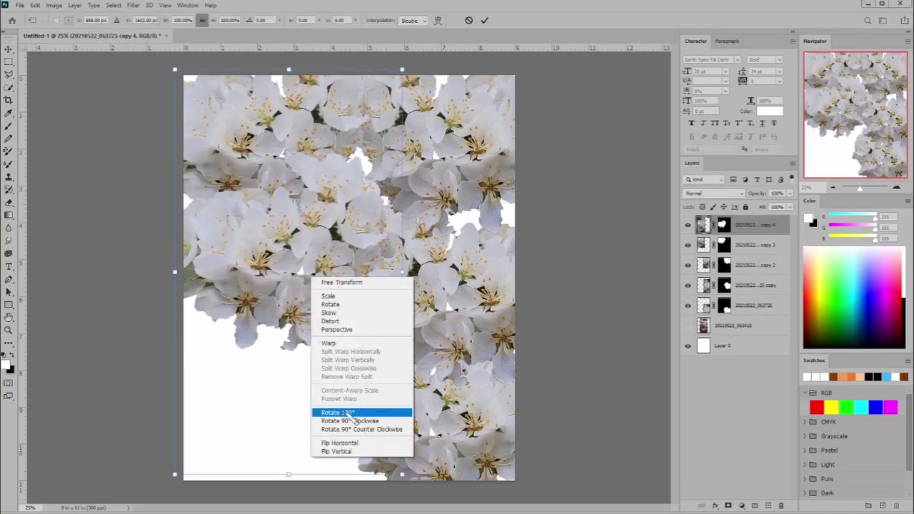
click(349, 429)
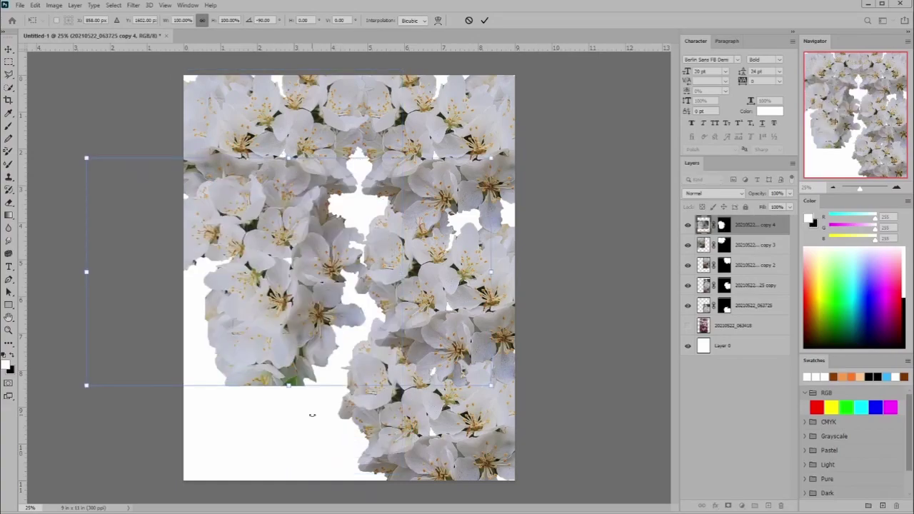
mouse_move(339, 254)
mouse_down()
mouse_move(318, 375)
mouse_move(365, 259)
mouse_up()
drag(578, 136, 620, 207)
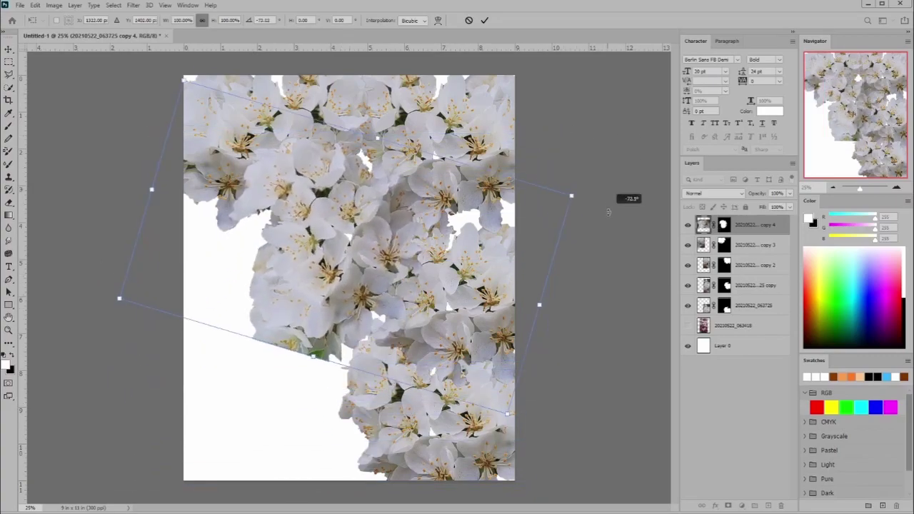
drag(380, 228, 362, 256)
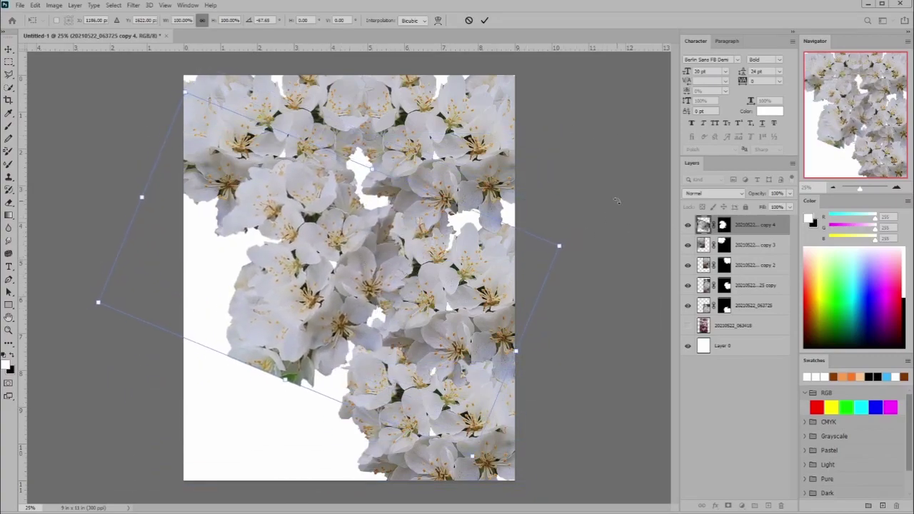
key(Return)
Fill the lower-left gap with another blossom copy and move the pink flower photo to the top
key(ctrl+j)
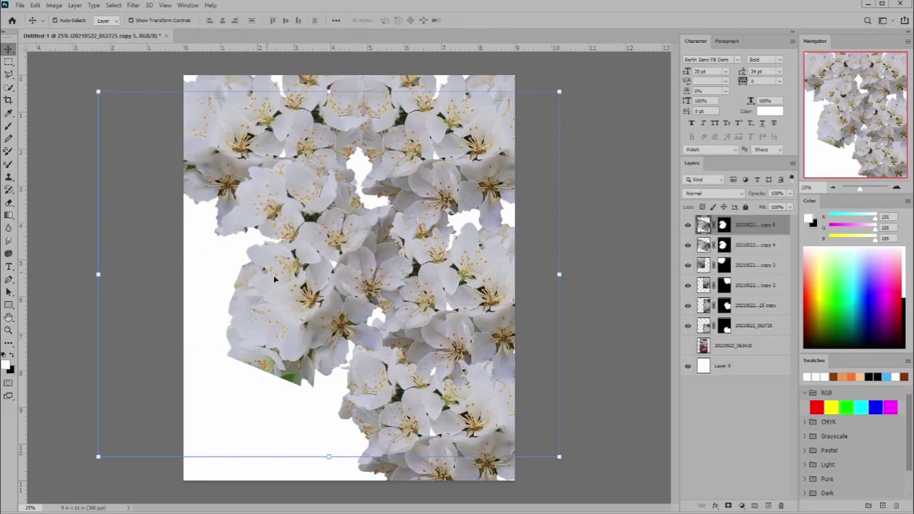
drag(275, 280, 264, 382)
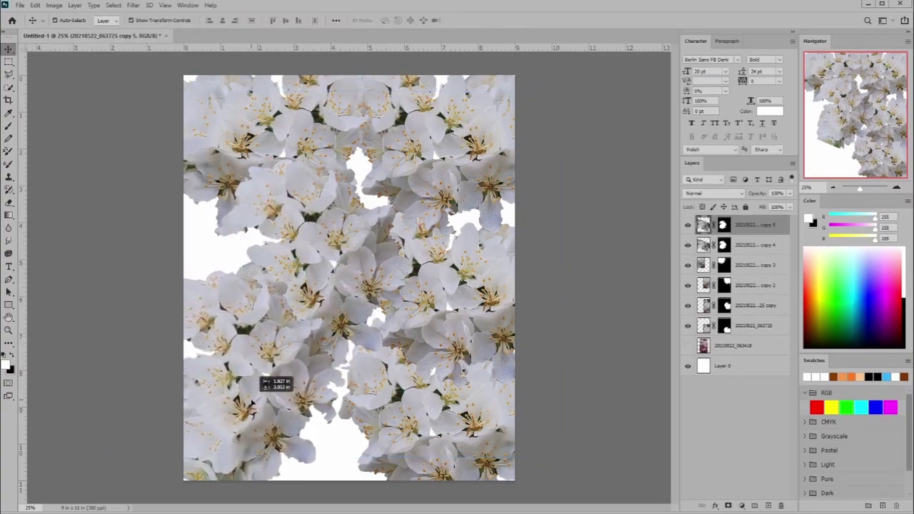
drag(265, 381, 284, 385)
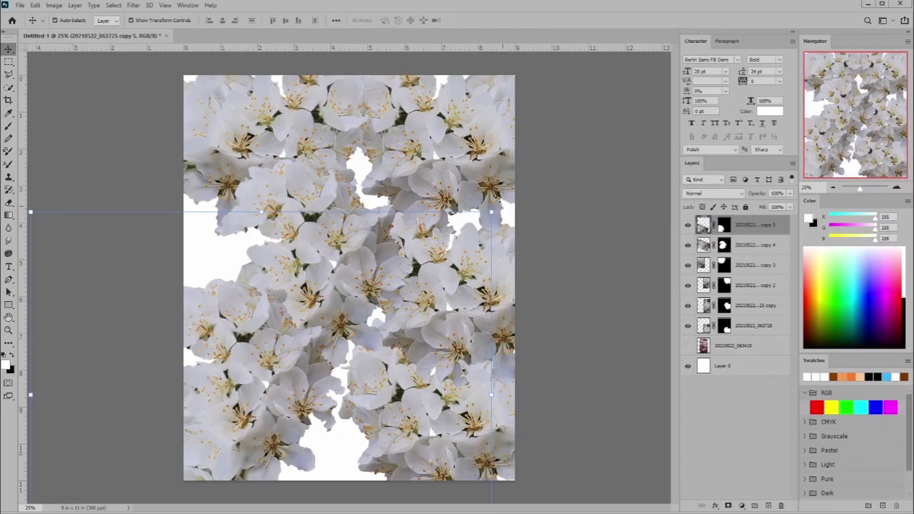
key(ctrl+t)
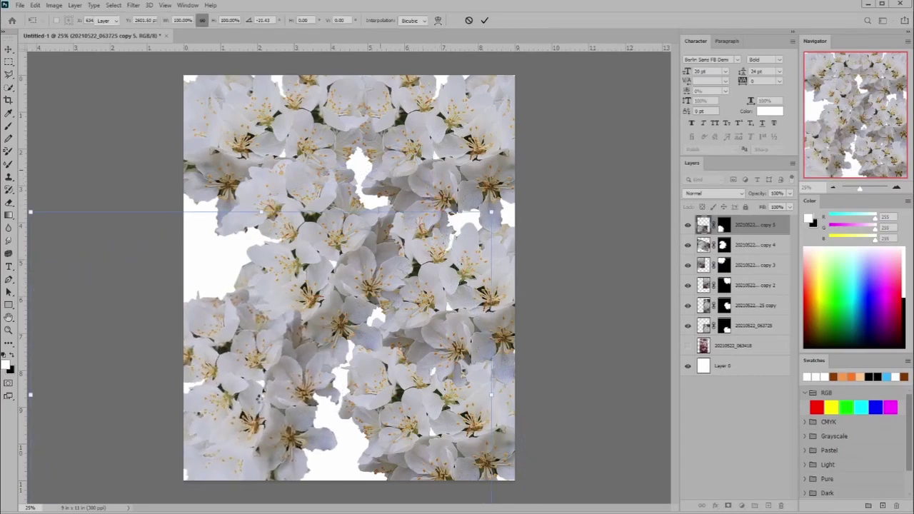
key(Return)
drag(243, 321, 267, 378)
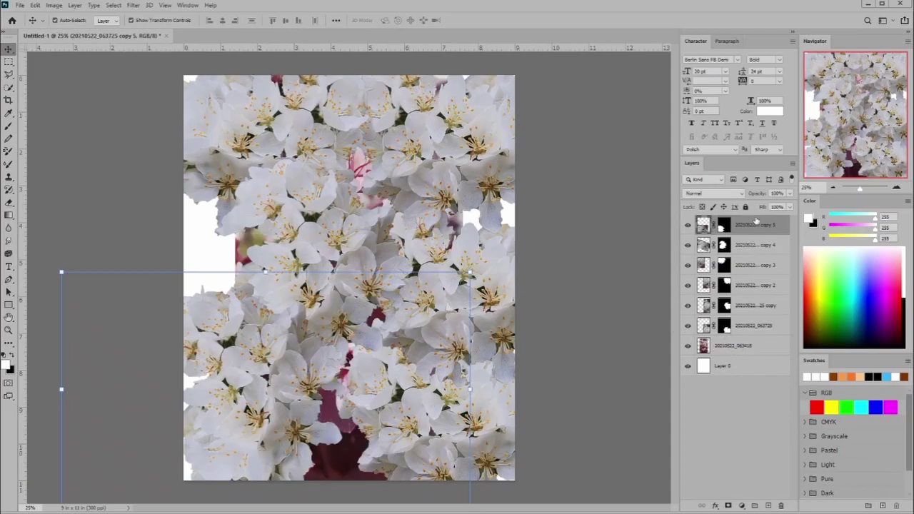
drag(755, 221, 750, 217)
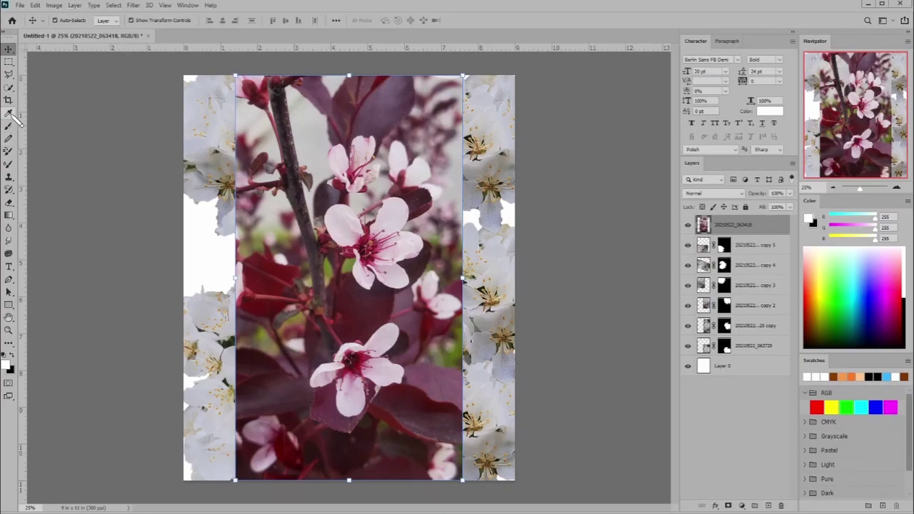
Quick-select the central, lower and upper pink flowers, subtracting stray areas with Alt
click(8, 87)
drag(339, 224, 398, 259)
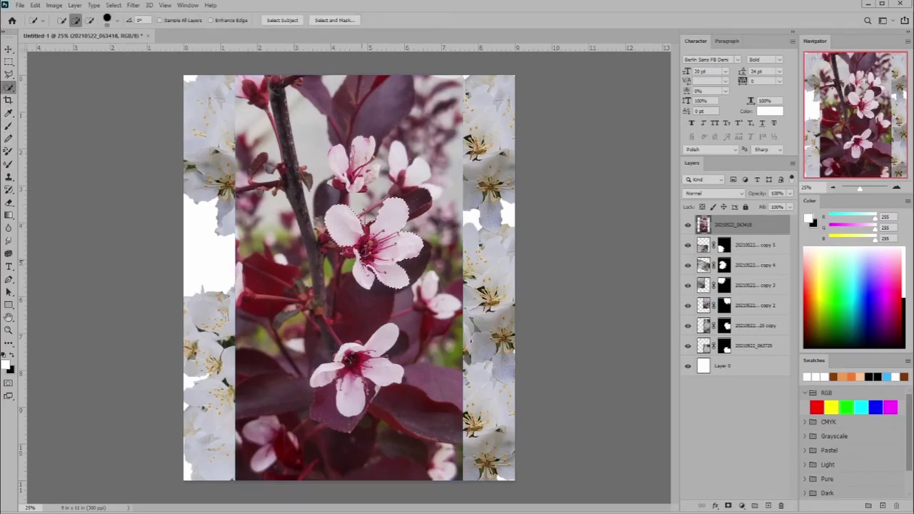
drag(354, 368, 354, 389)
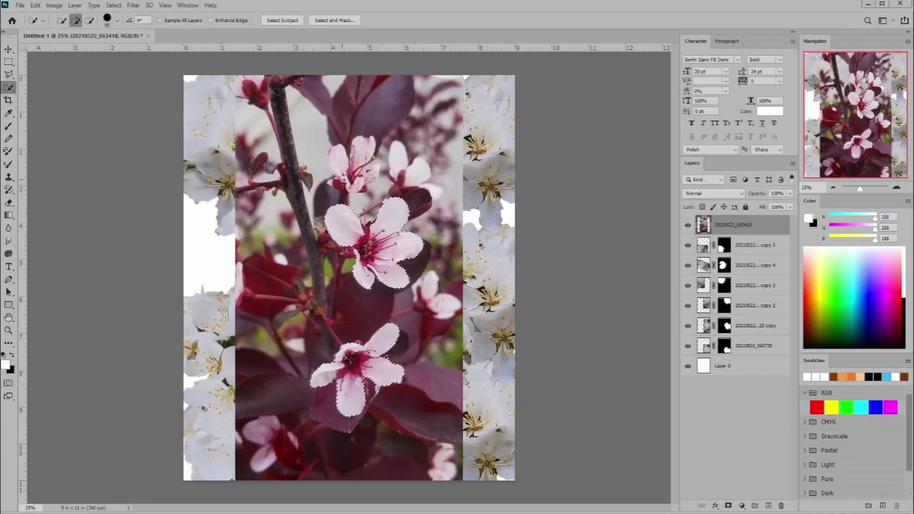
drag(347, 175, 357, 150)
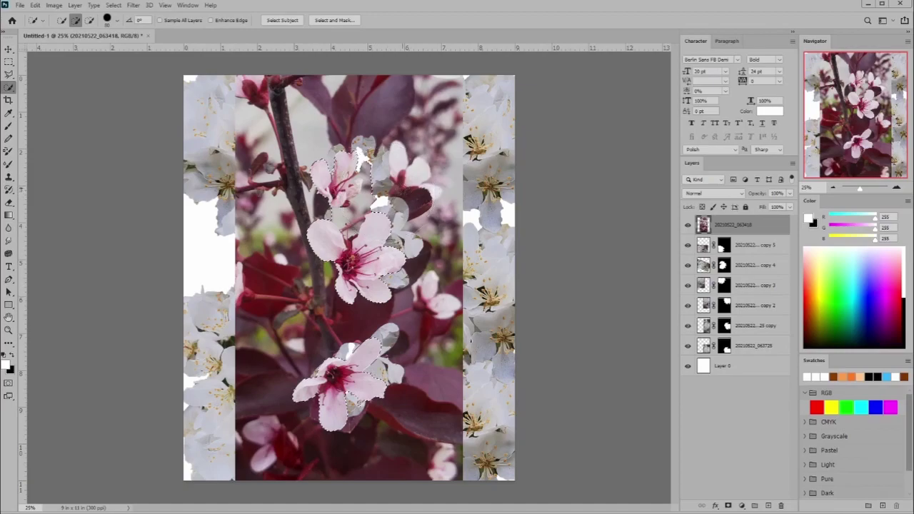
key(alt)
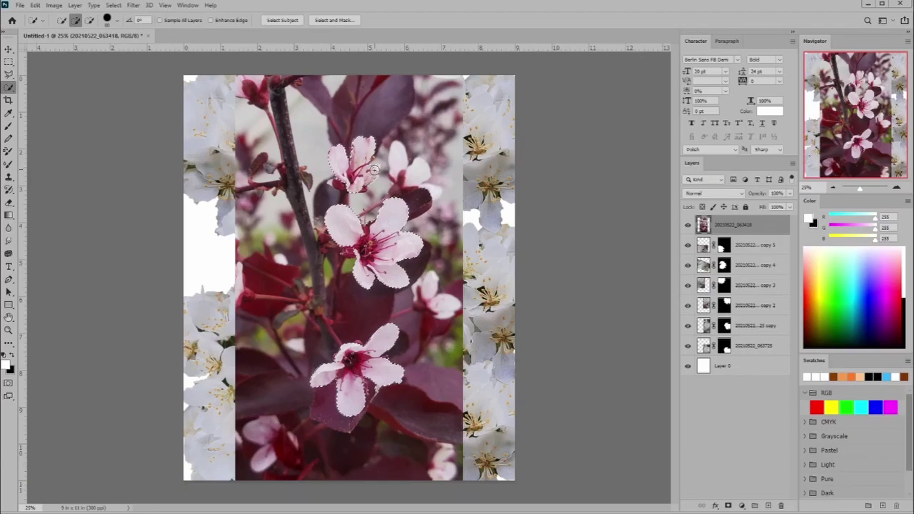
key(alt)
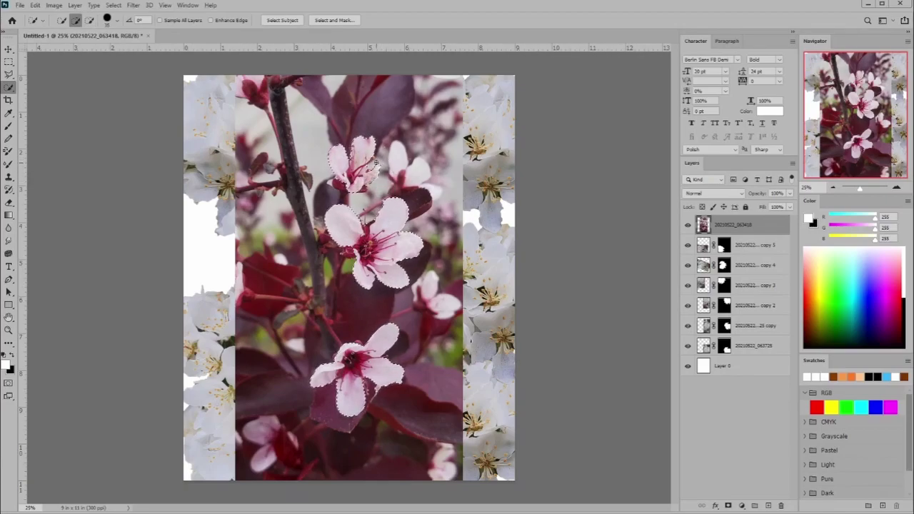
key(alt)
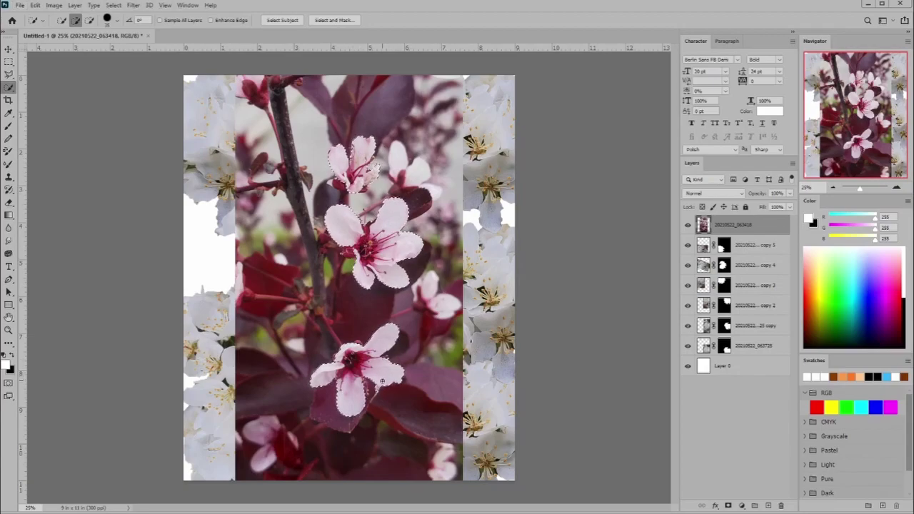
key(alt)
key(alt)
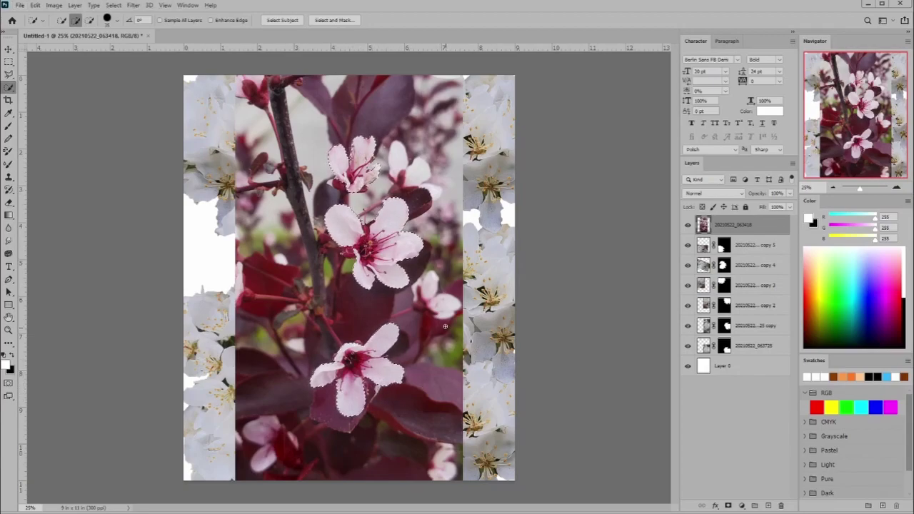
click(74, 5)
Hide the pink photo with a black mask and paint white to reveal its flowers, then deselect
click(191, 169)
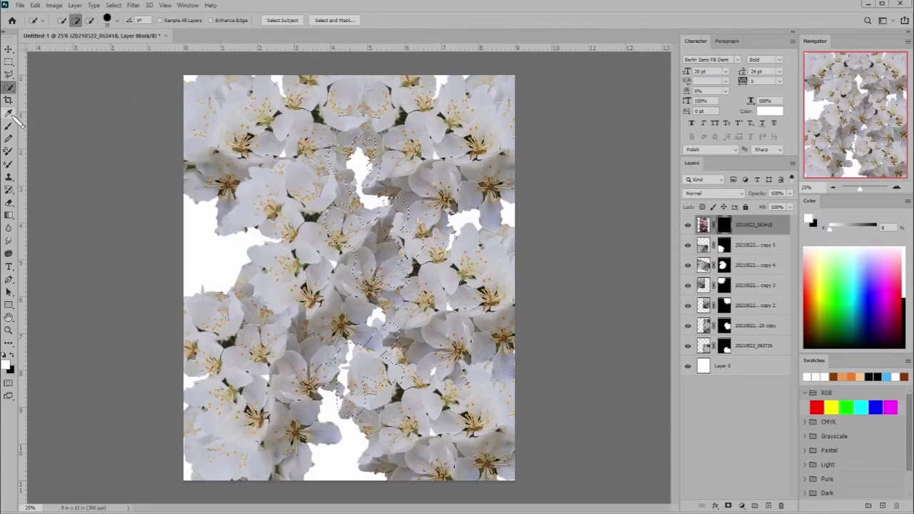
key(b)
drag(341, 243, 378, 246)
drag(361, 153, 353, 168)
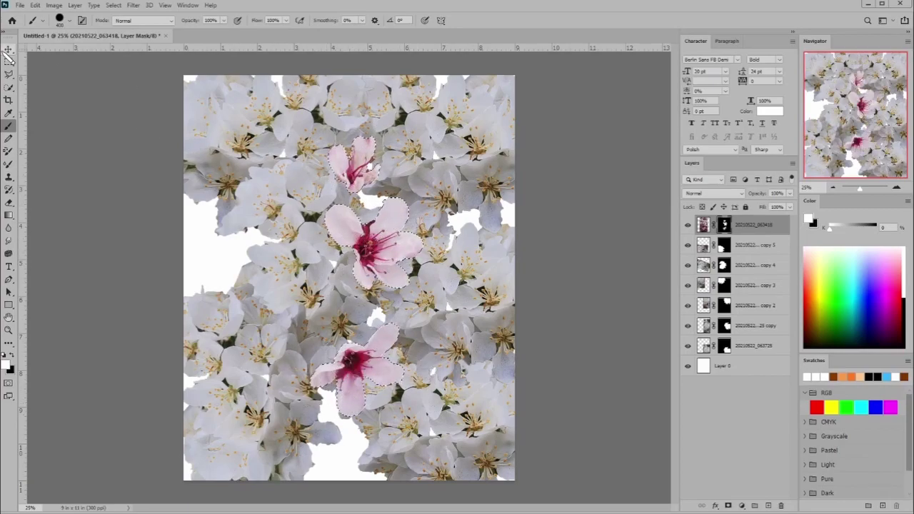
key(ctrl+d)
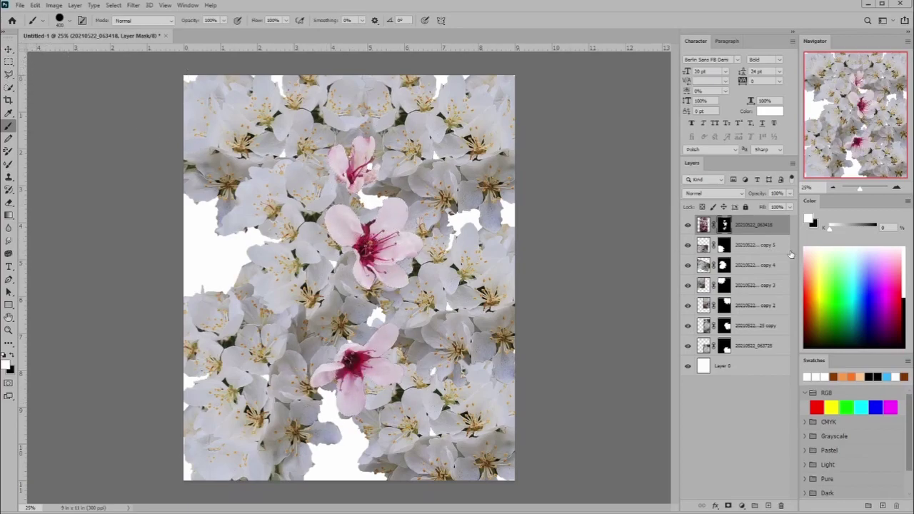
Group the six white blossom layers into Group 1 and toggle its visibility off and on
click(749, 245)
shift+click(746, 347)
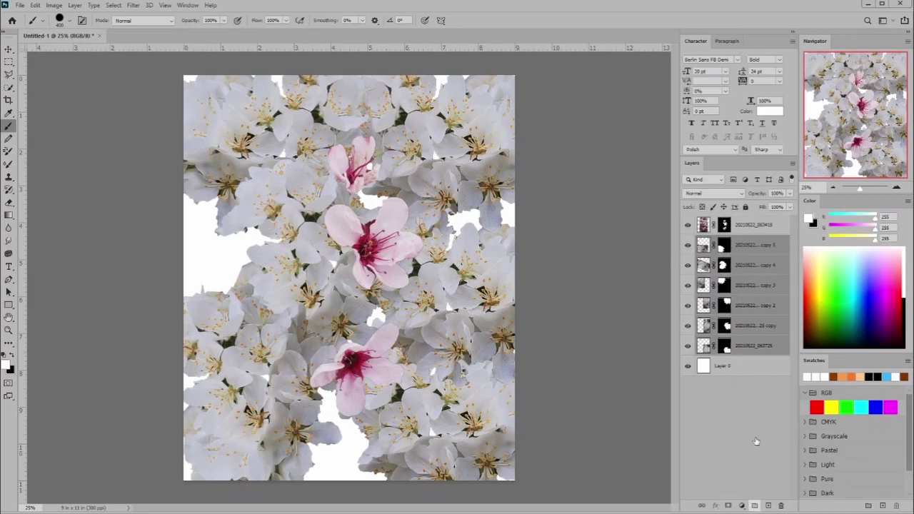
key(ctrl+g)
click(687, 241)
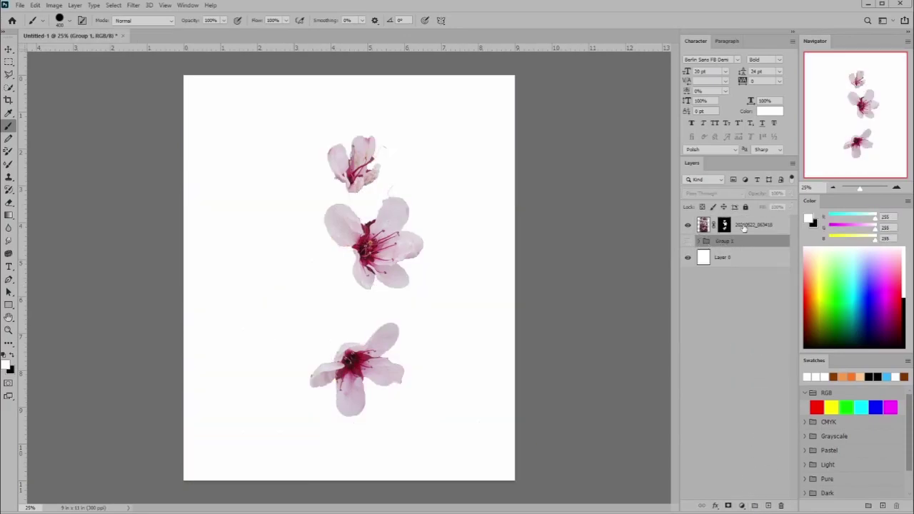
click(749, 224)
click(9, 177)
click(9, 203)
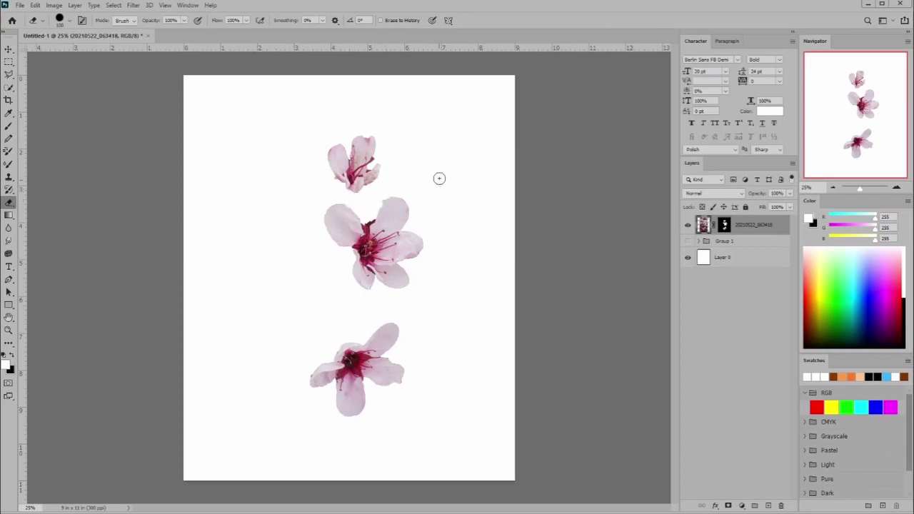
click(688, 241)
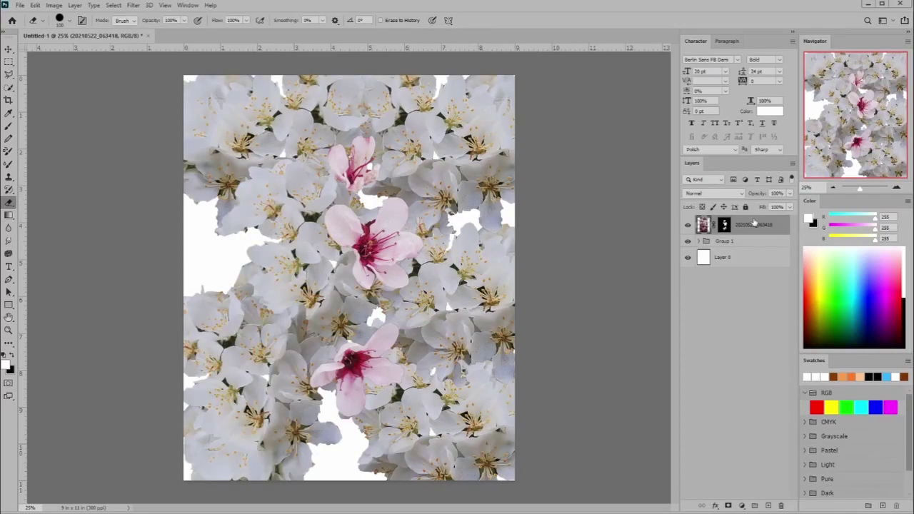
Move the pink flowers down-right and place a duplicate at the upper left
click(8, 48)
drag(402, 240, 461, 301)
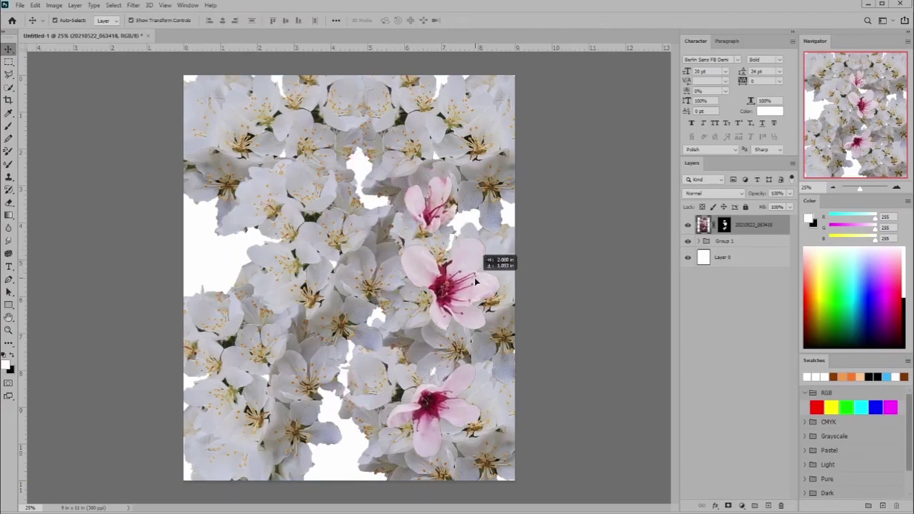
key(ctrl+j)
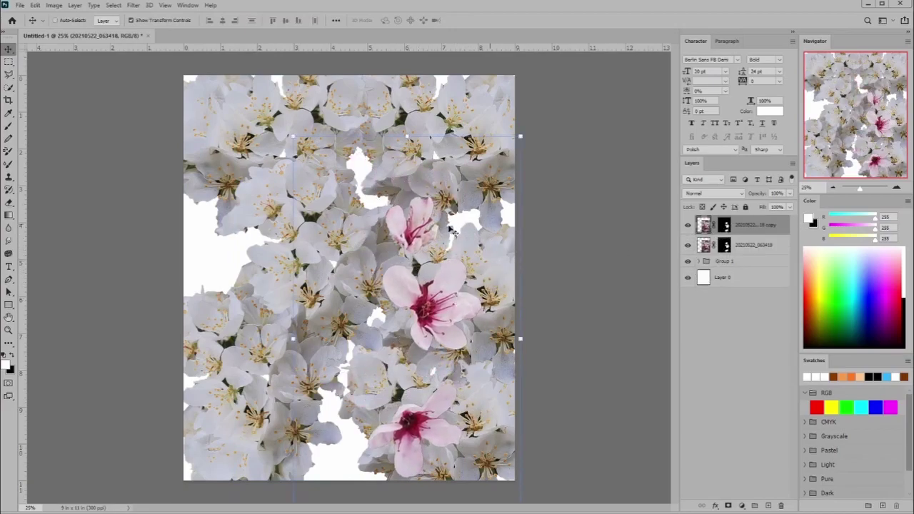
drag(460, 300, 289, 193)
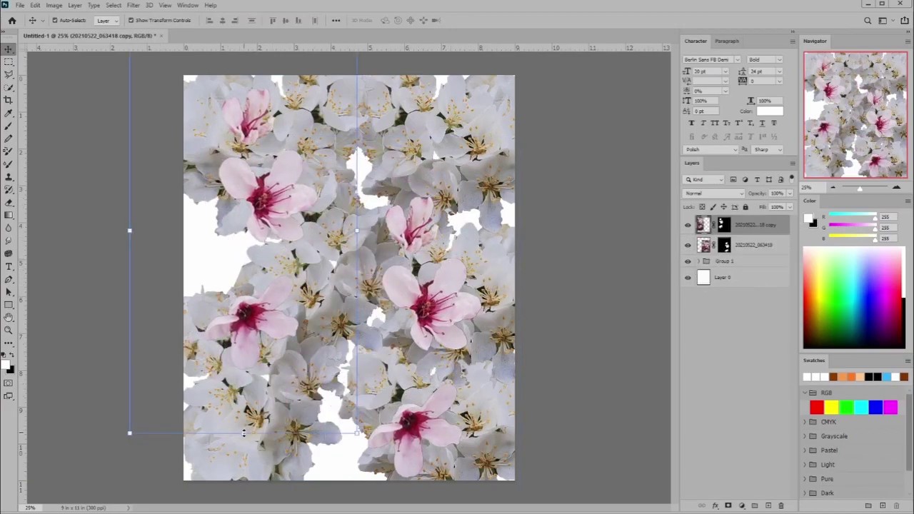
Flip the pink flower copy horizontally and rotate it to about -147°
key(ctrl+t)
right_click(264, 155)
drag(293, 337, 305, 349)
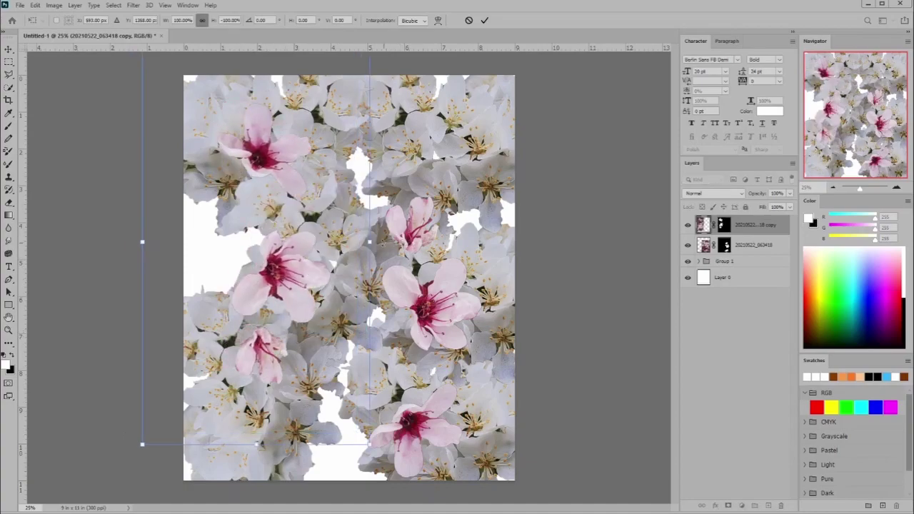
right_click(312, 282)
click(344, 447)
drag(264, 260, 285, 234)
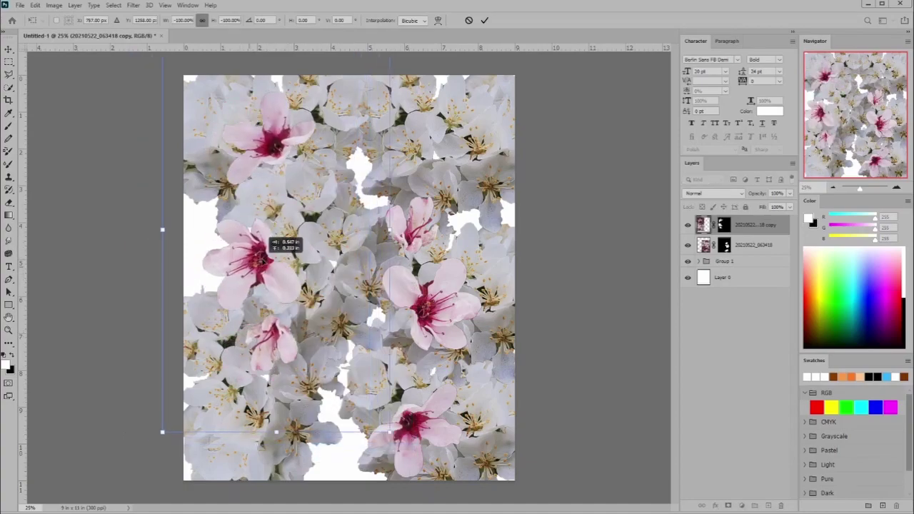
drag(383, 428, 245, 207)
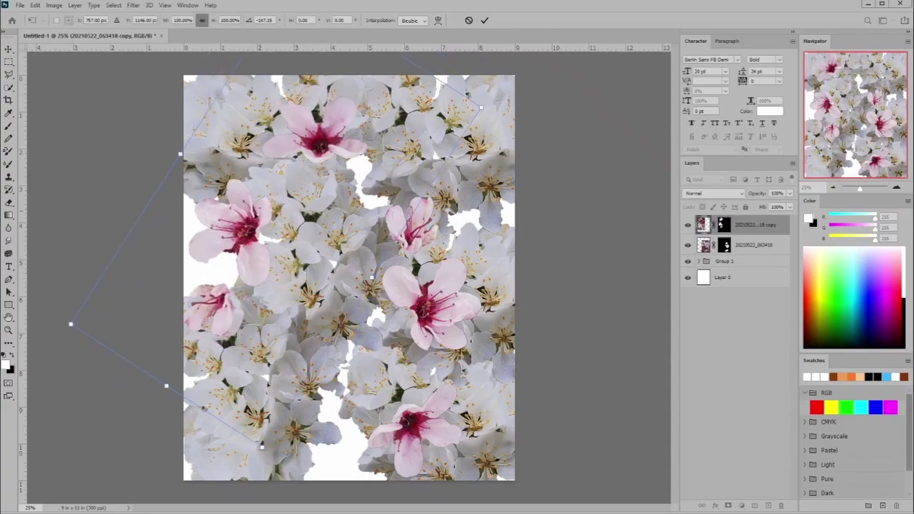
key(Return)
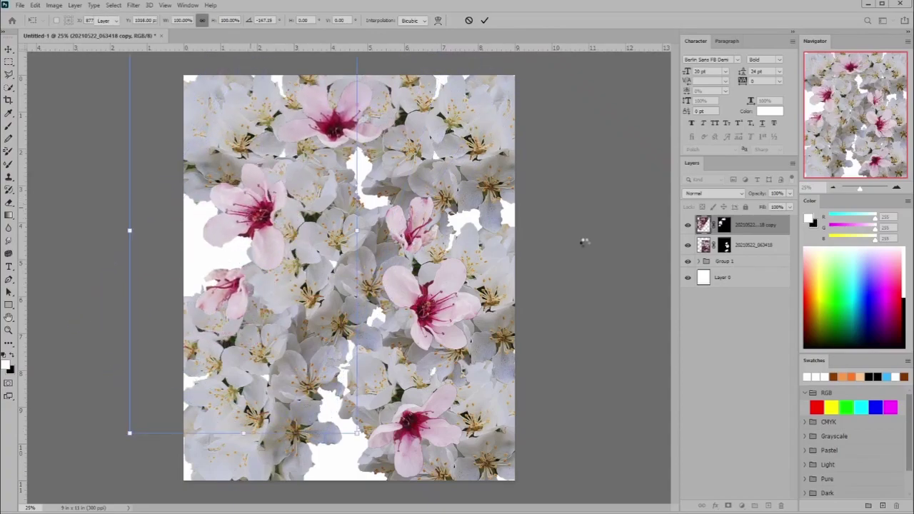
Duplicate the copy again, scaling it to about 81% and rotating it about 49°
key(ctrl+j)
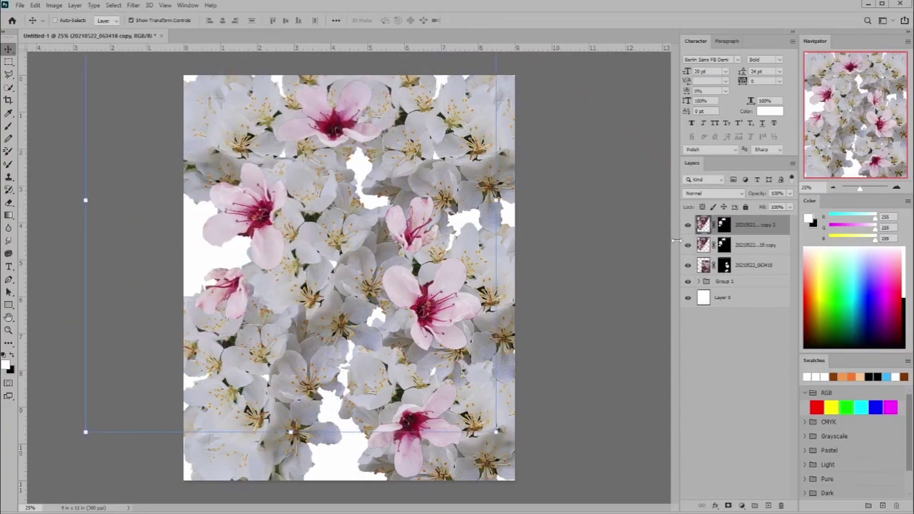
drag(264, 220, 339, 291)
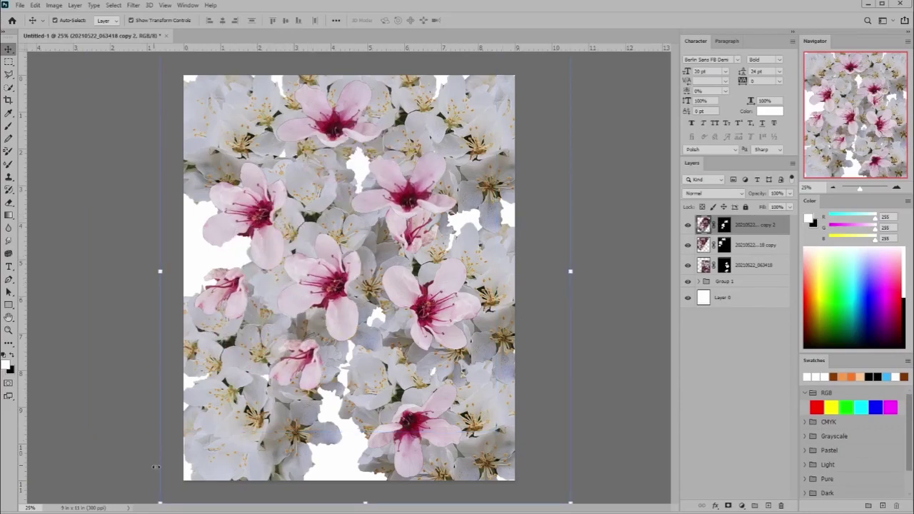
drag(160, 503, 236, 416)
drag(400, 220, 293, 346)
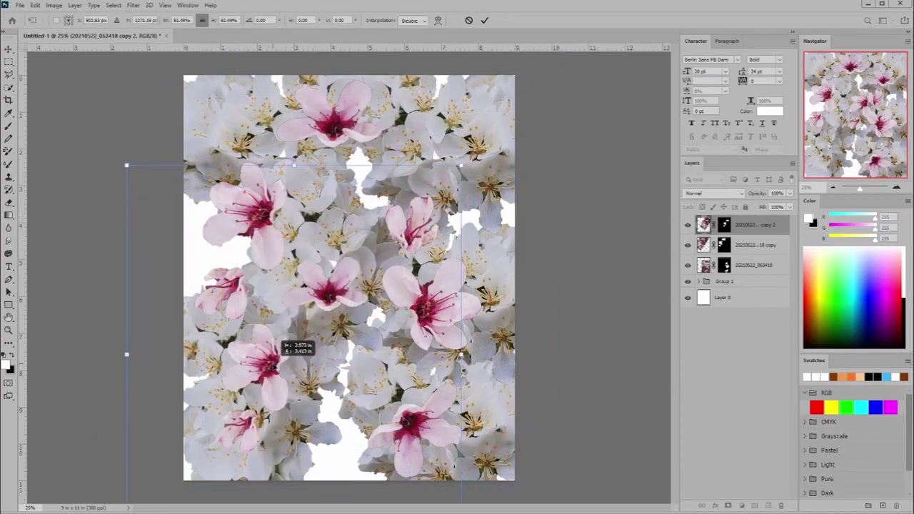
drag(479, 164, 414, 350)
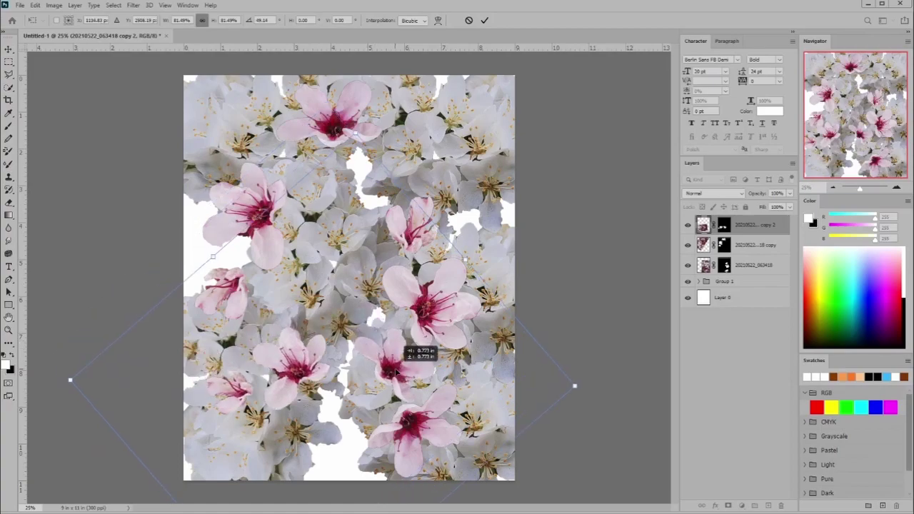
key(Return)
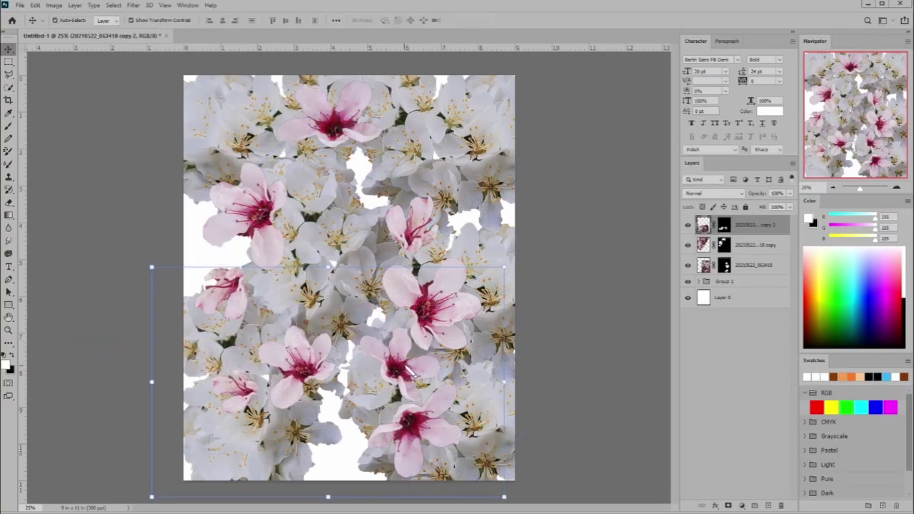
Mirror that newest copy horizontally and shift it up and right
key(ctrl+t)
right_click(337, 306)
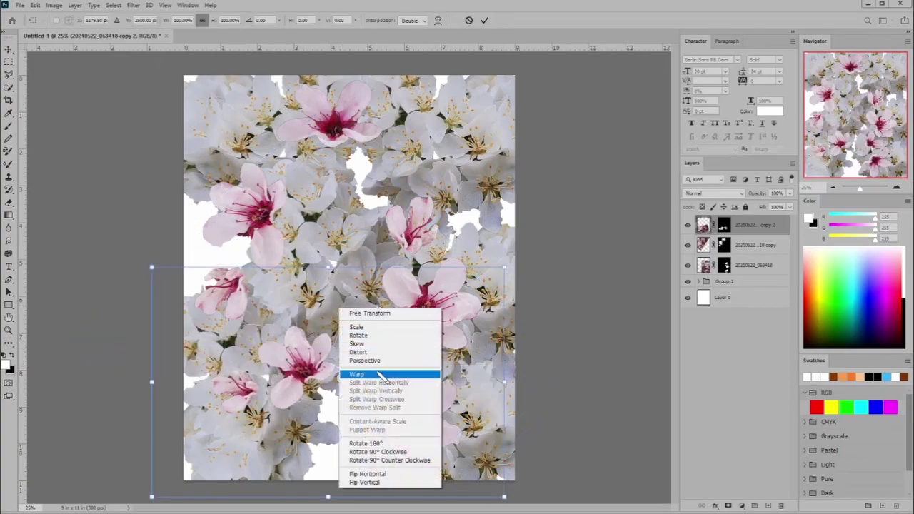
click(355, 471)
mouse_move(359, 348)
mouse_down()
mouse_move(414, 143)
mouse_move(334, 389)
mouse_up()
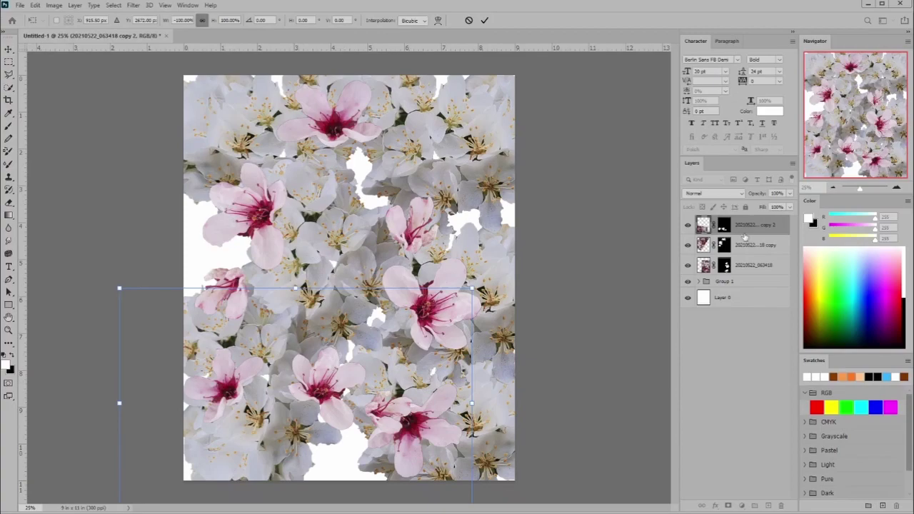
click(745, 270)
Hide and delete the trial copy 2 layer, then select Layer 0
click(687, 226)
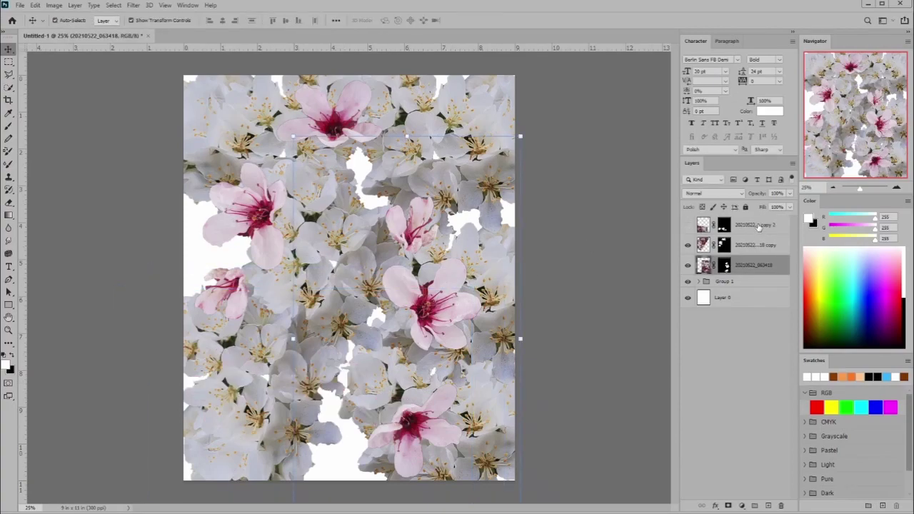
click(758, 227)
key(Delete)
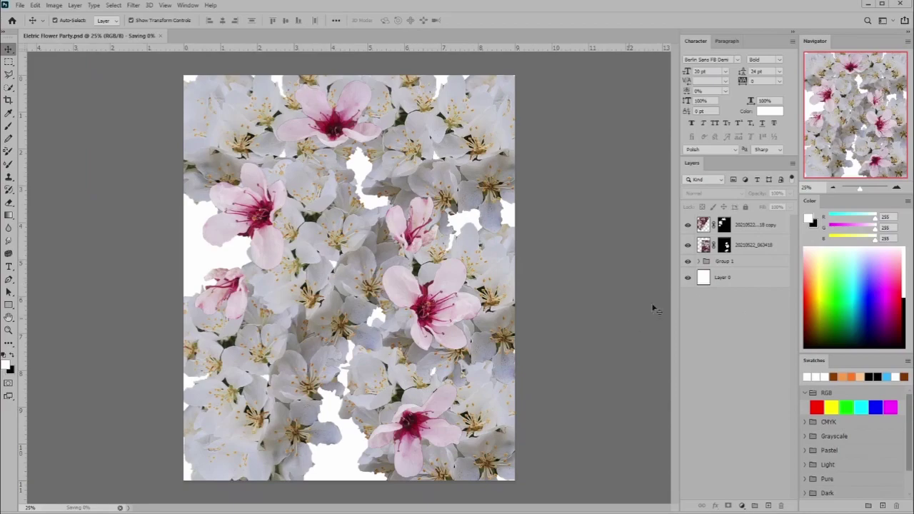
click(741, 280)
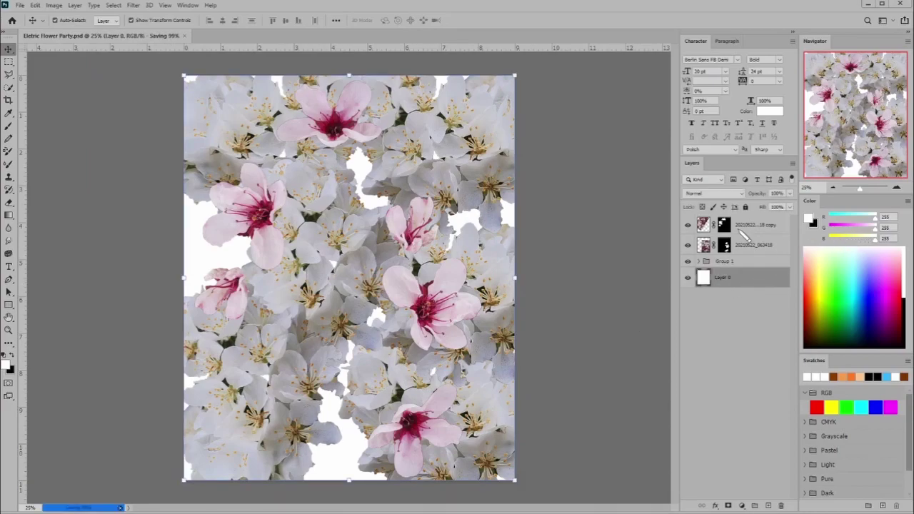
Check Group 1, then create an empty Layer 1 at the top of the stack, above both blossom layers
click(732, 263)
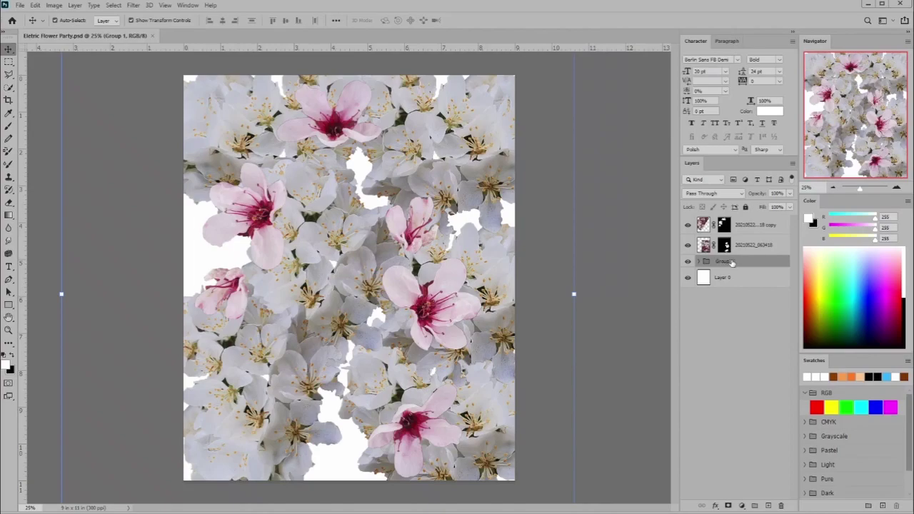
click(699, 262)
click(700, 262)
click(54, 5)
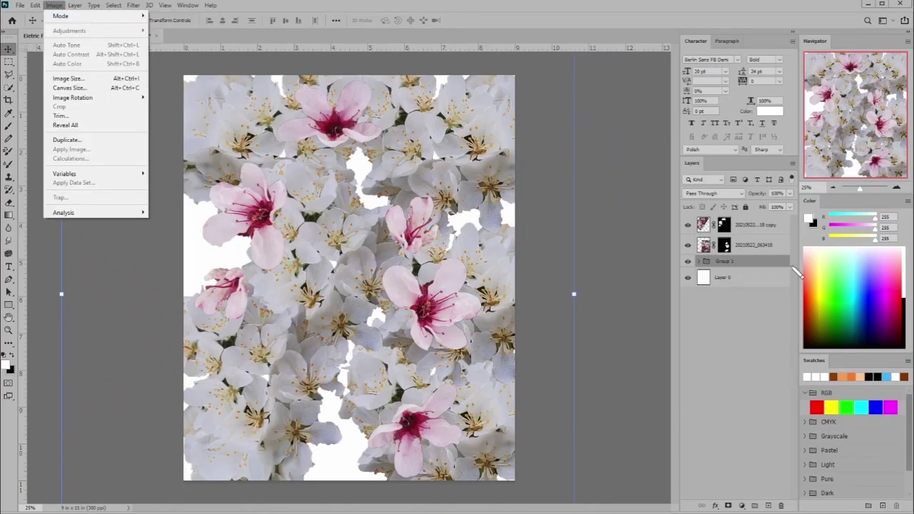
click(725, 225)
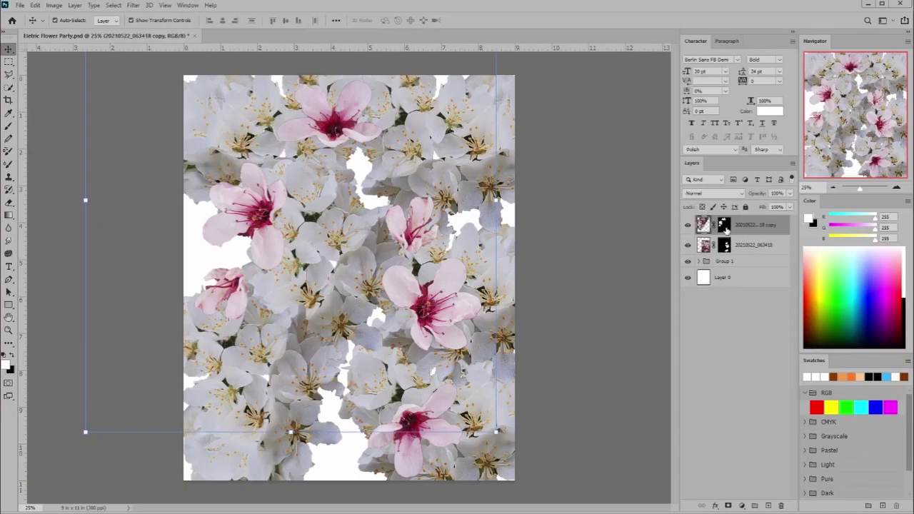
click(699, 261)
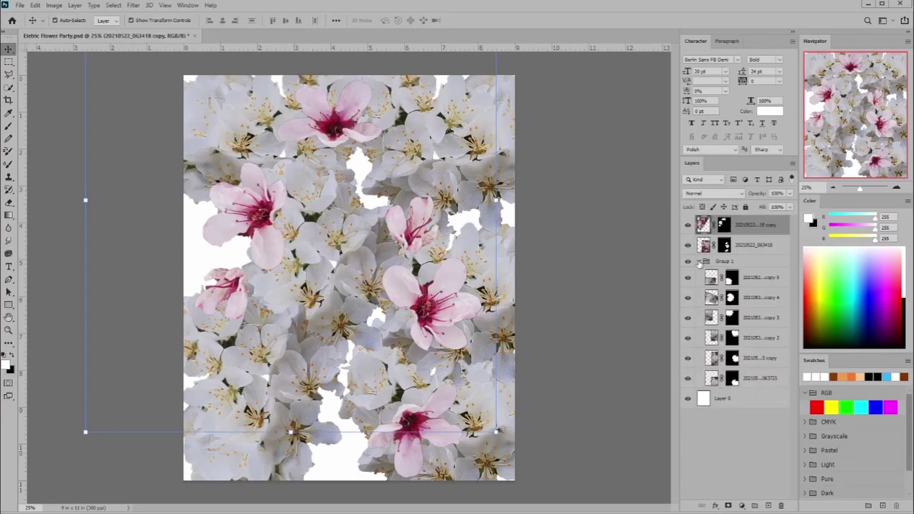
click(700, 262)
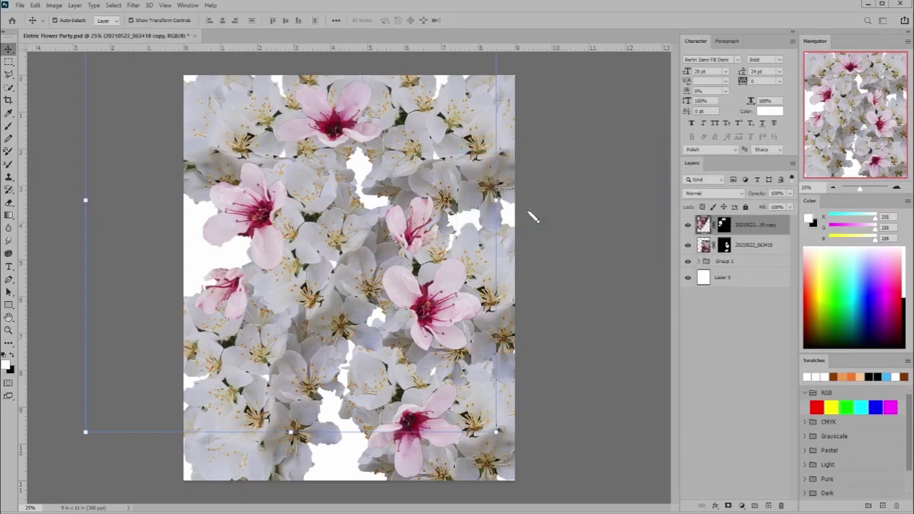
key(ctrl+shift+alt+n)
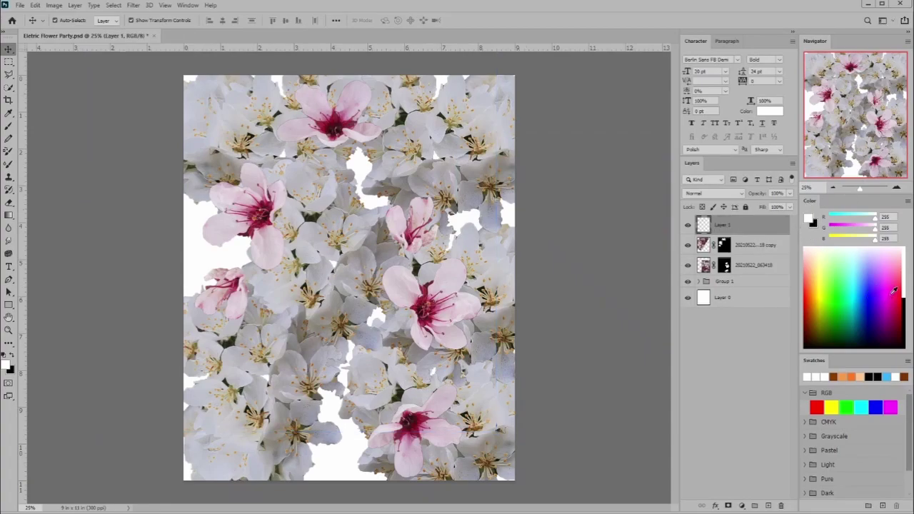
Fill the new Layer 1 with magenta using the Paint Bucket
click(893, 290)
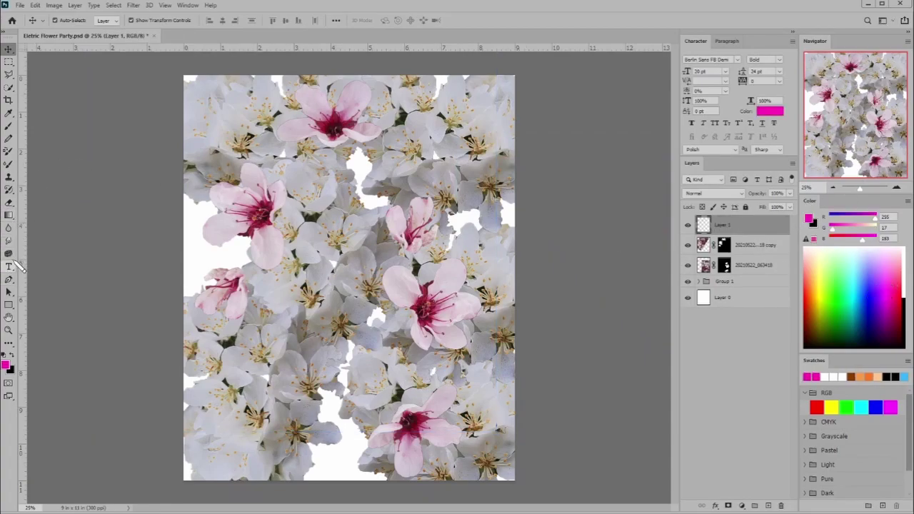
click(12, 215)
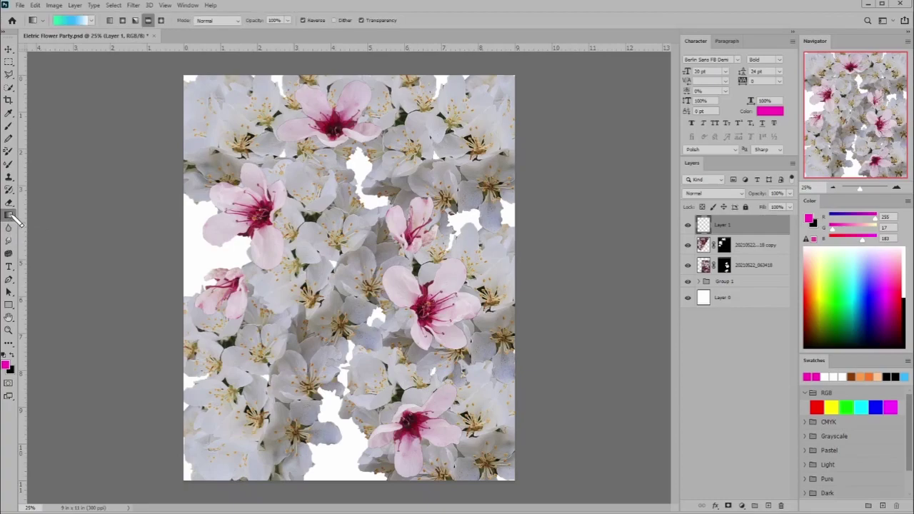
key(shift+g)
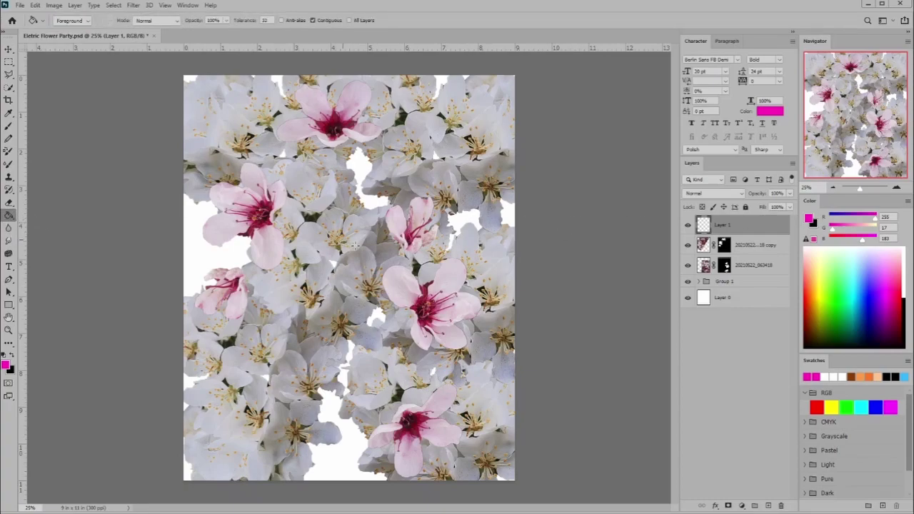
click(356, 244)
Try Darken, Lighten and Linear Dodge, then blend the magenta Layer 1 in Soft Light
click(714, 193)
click(710, 215)
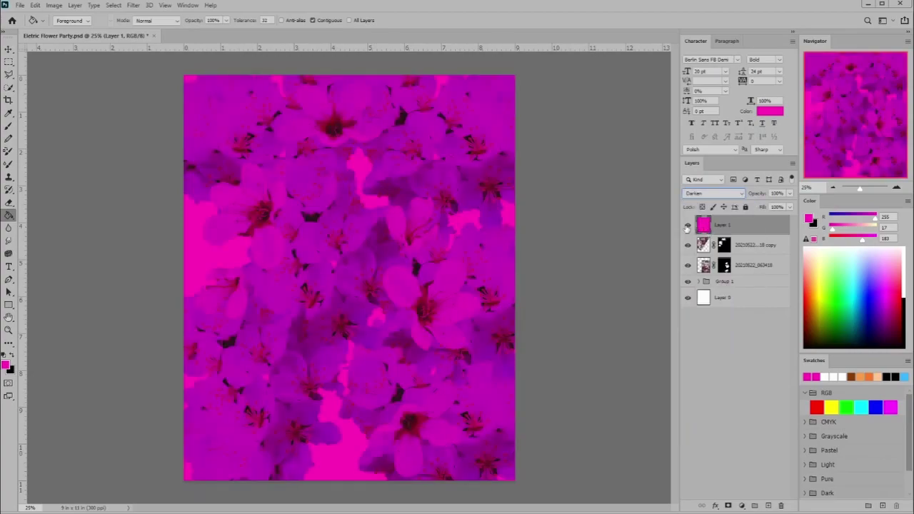
key(Down)
key(Down)
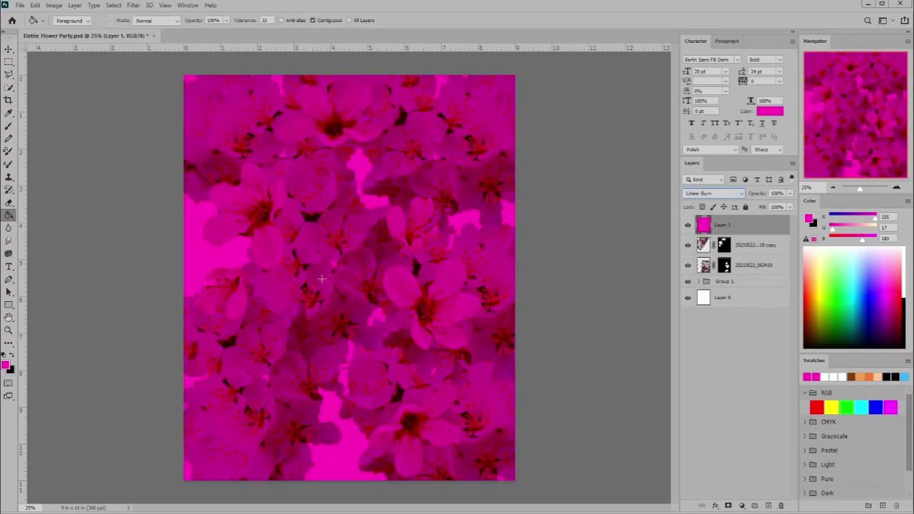
key(Down)
key(Down)
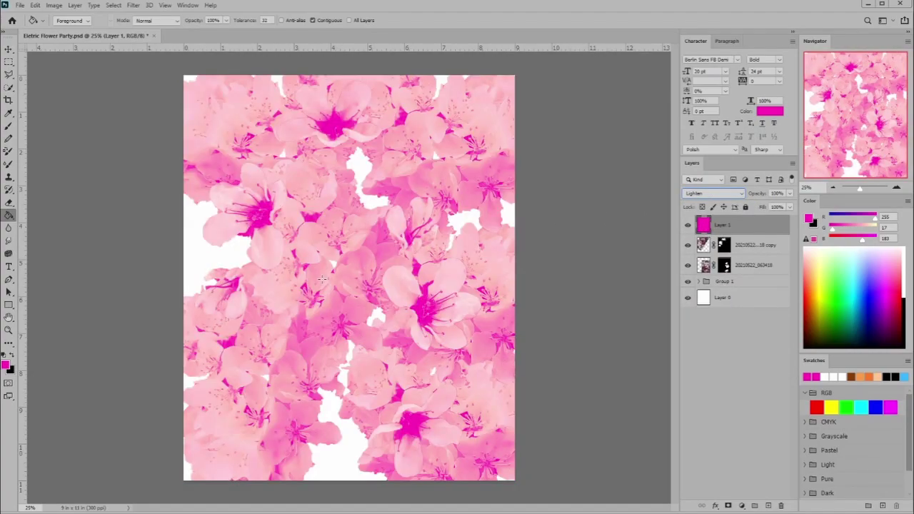
key(Down)
key(Down)
key(Down)
key(Down)
key(Down)
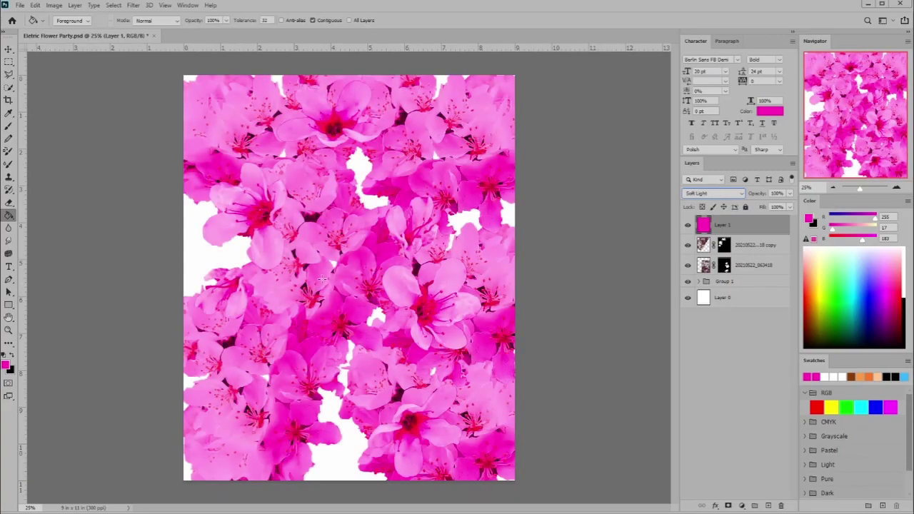
key(Down)
key(Down)
key(Up)
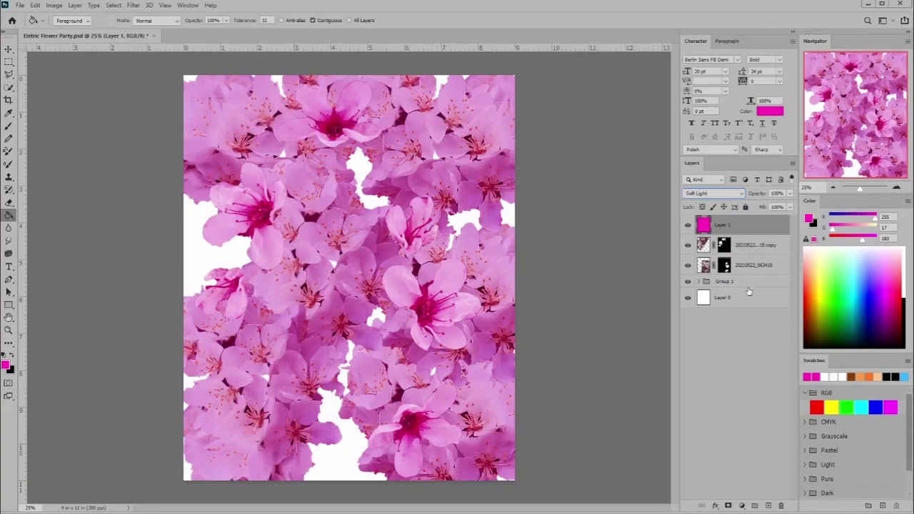
click(748, 284)
click(728, 227)
click(724, 300)
Fill background Layer 0 with a pale cream colour, lowering its blue value to 162
click(837, 258)
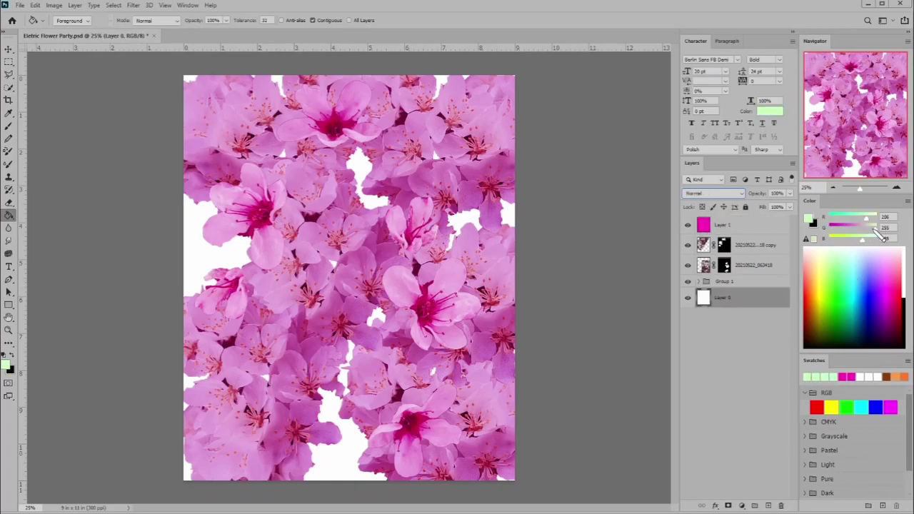
key(alt+BackSpace)
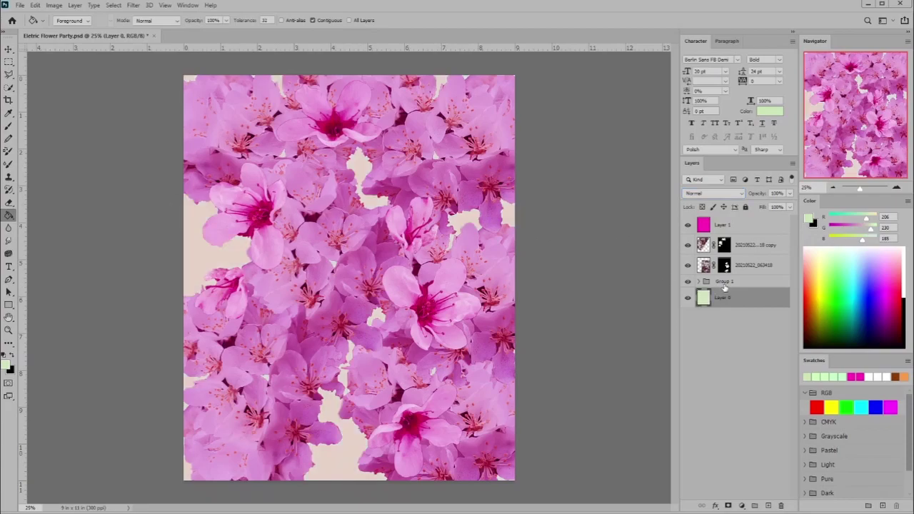
click(863, 240)
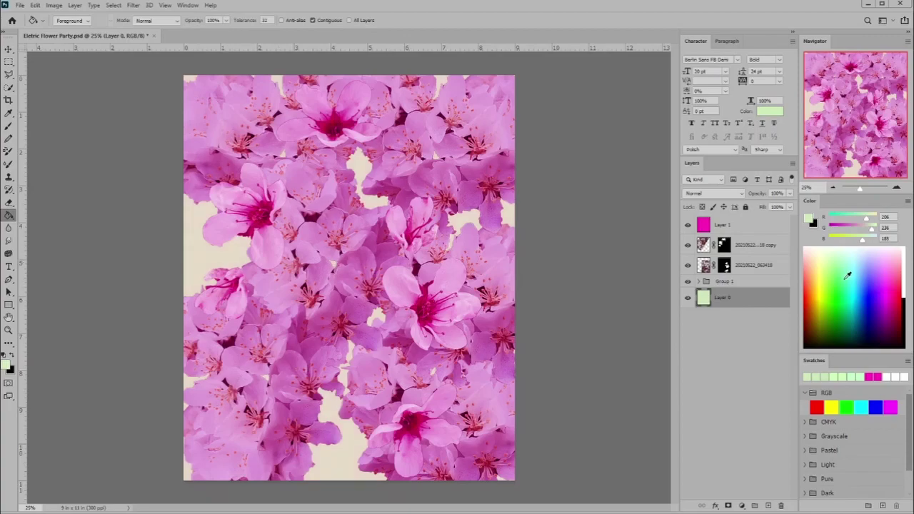
click(859, 239)
click(287, 274)
Add a new empty Layer 2 above the magenta Layer 1
click(720, 226)
key(ctrl+shift+n)
key(Return)
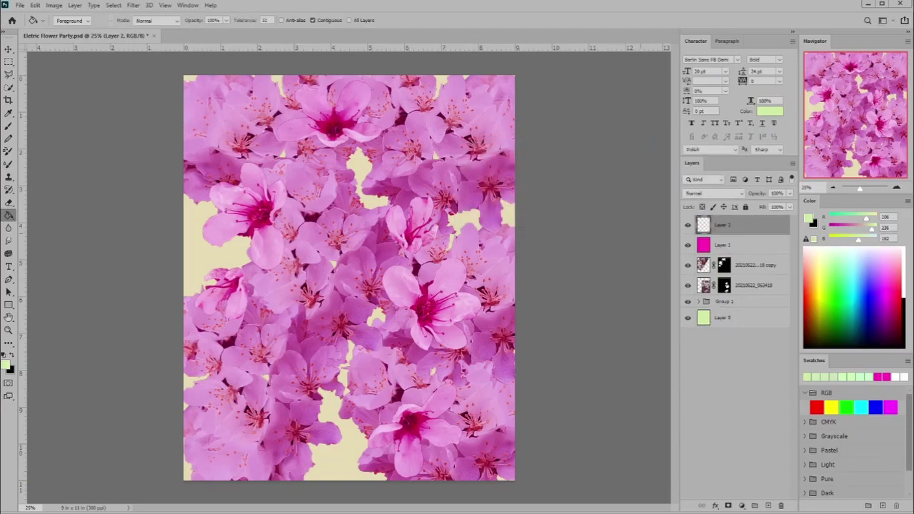
Give the Rectangle tool a white stroke, then draw a test rectangle and undo it
click(8, 305)
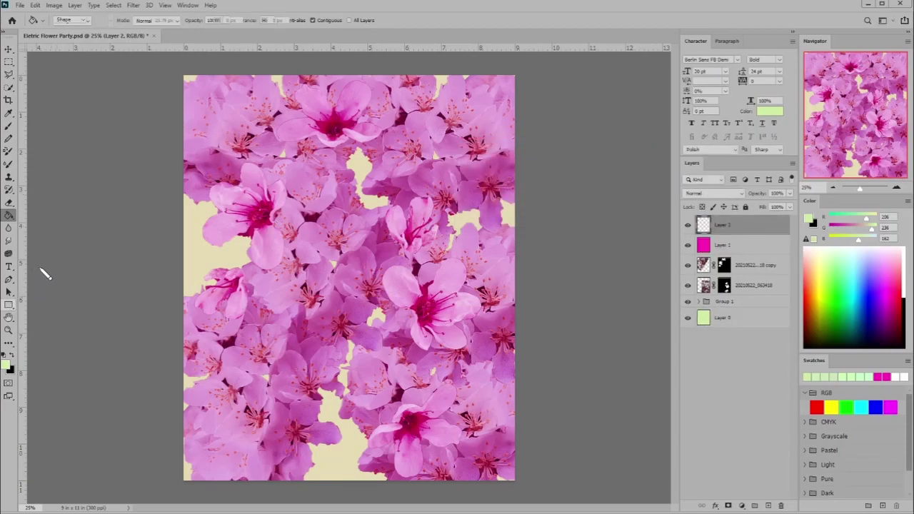
click(143, 20)
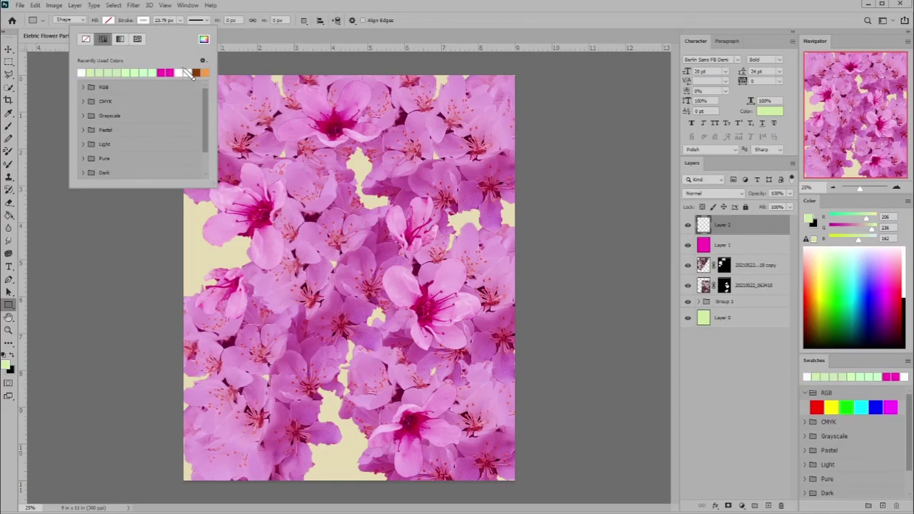
click(190, 75)
mouse_move(204, 98)
mouse_down()
mouse_move(498, 464)
mouse_move(485, 454)
mouse_up()
key(ctrl+z)
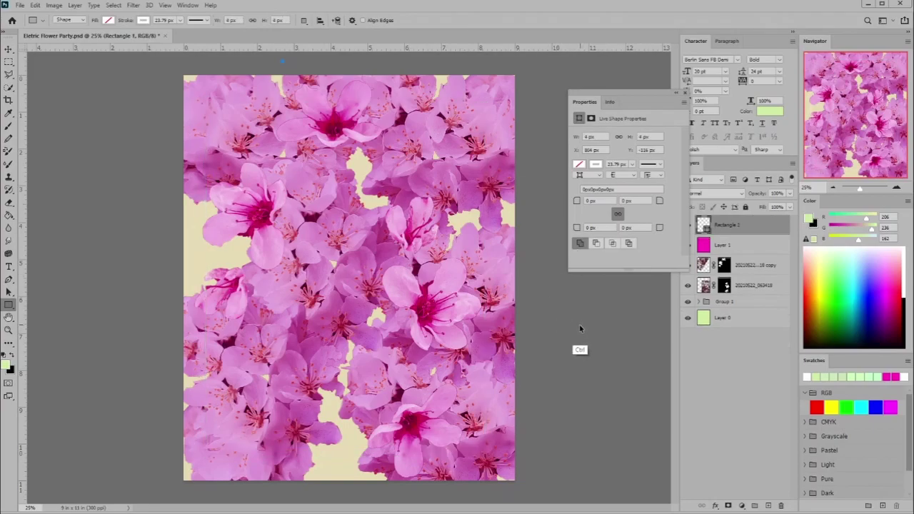
key(ctrl+z)
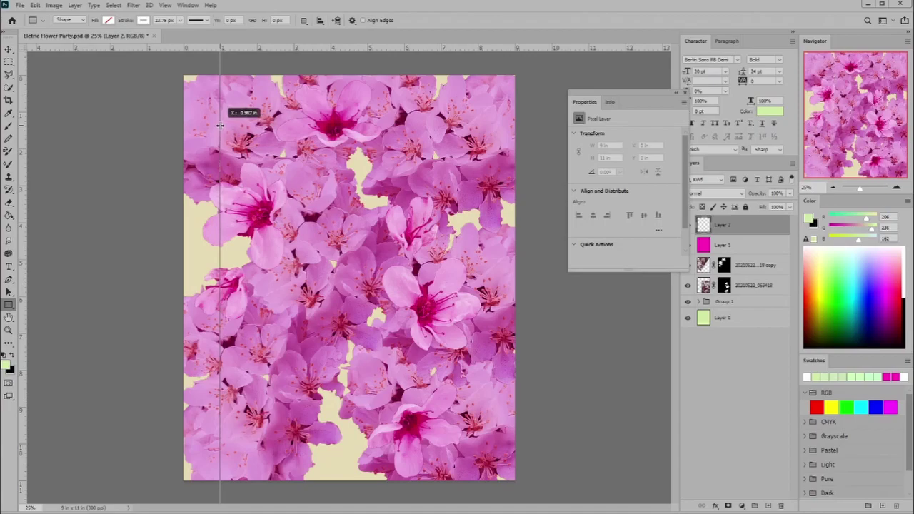
Place four guides about an inch inside the page edges and draw a white-outlined rectangle between them
drag(23, 143, 477, 139)
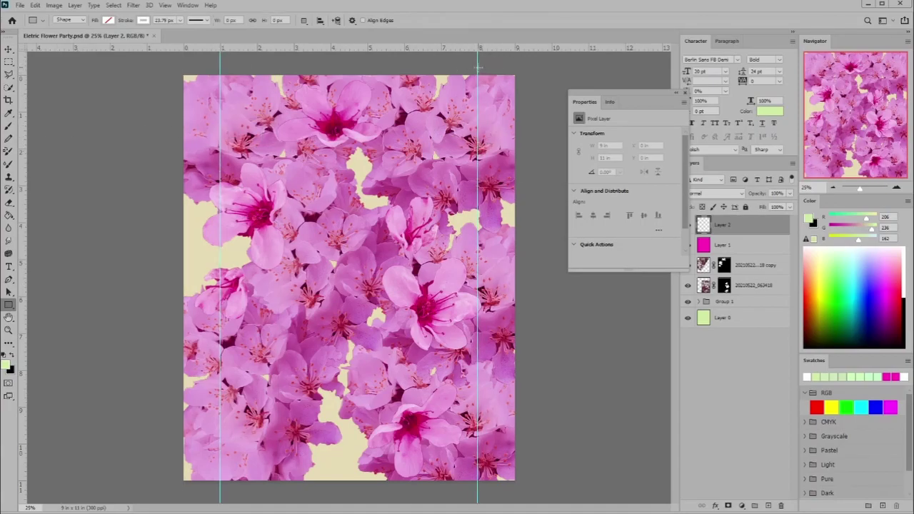
drag(445, 50, 449, 112)
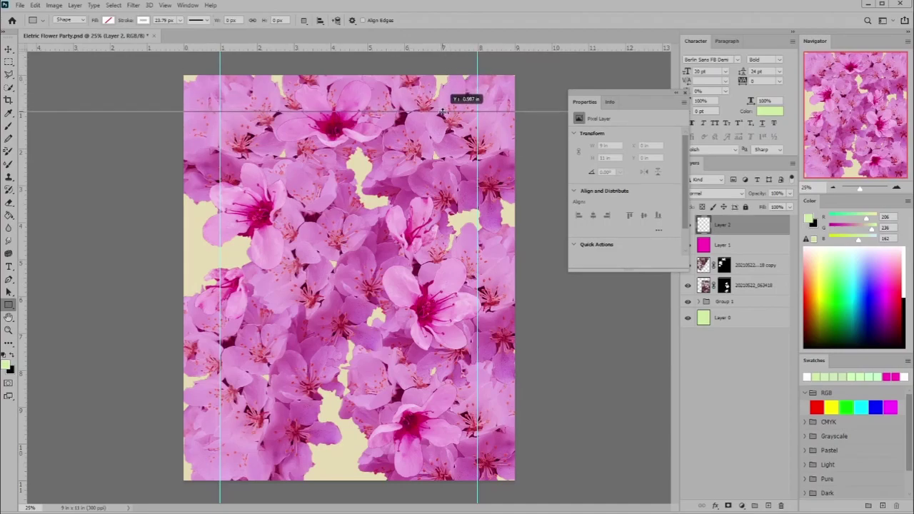
drag(443, 49, 355, 477)
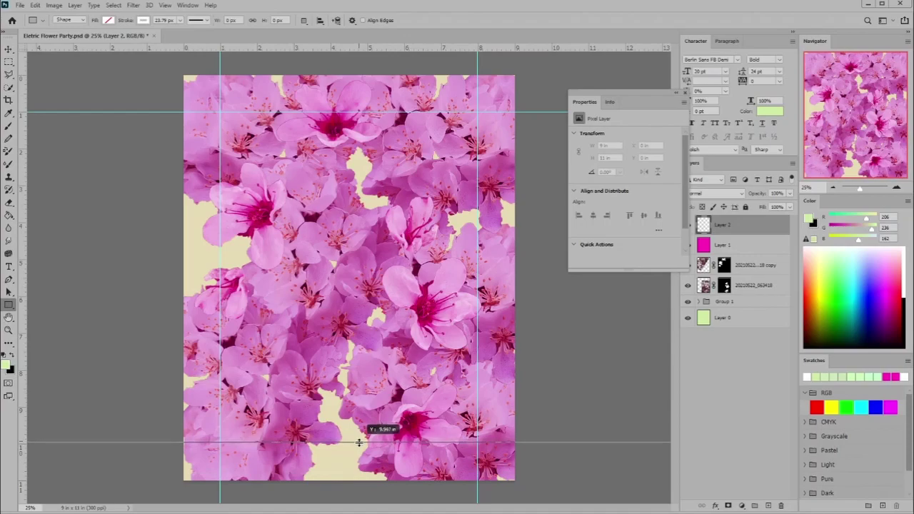
drag(355, 477, 360, 443)
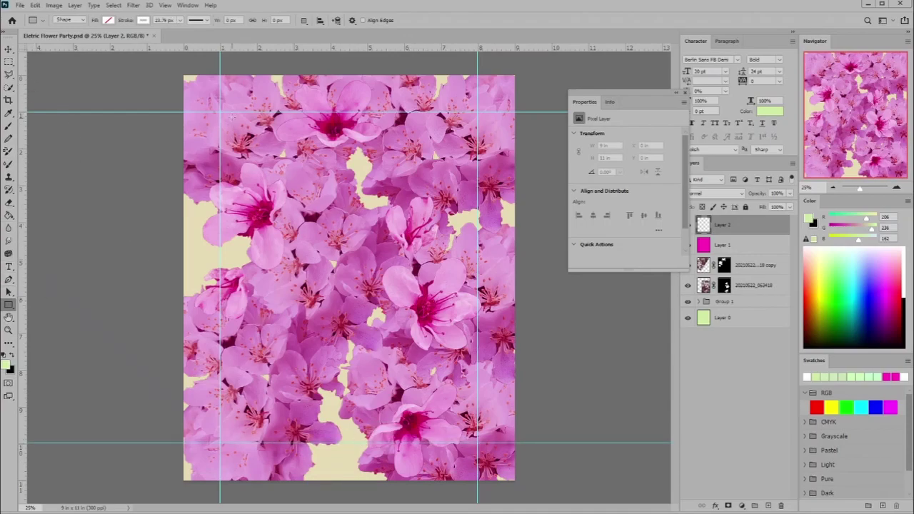
drag(221, 112, 476, 443)
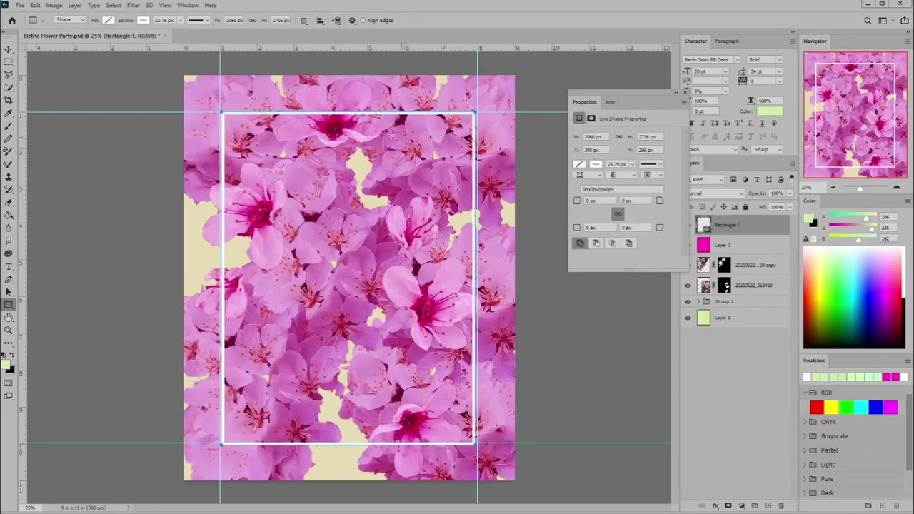
click(684, 92)
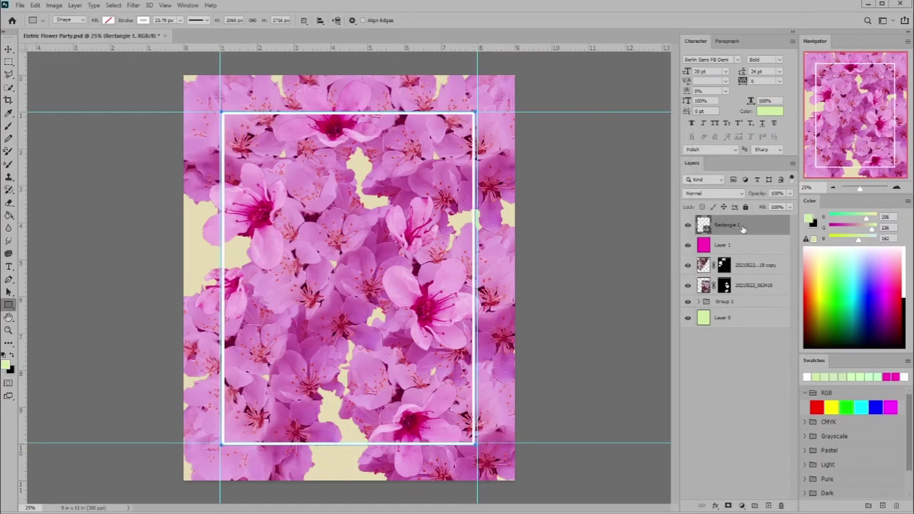
Duplicate the rectangle layer, delete the original, and save with Rectangle 1 copy selected
key(ctrl+j)
click(729, 245)
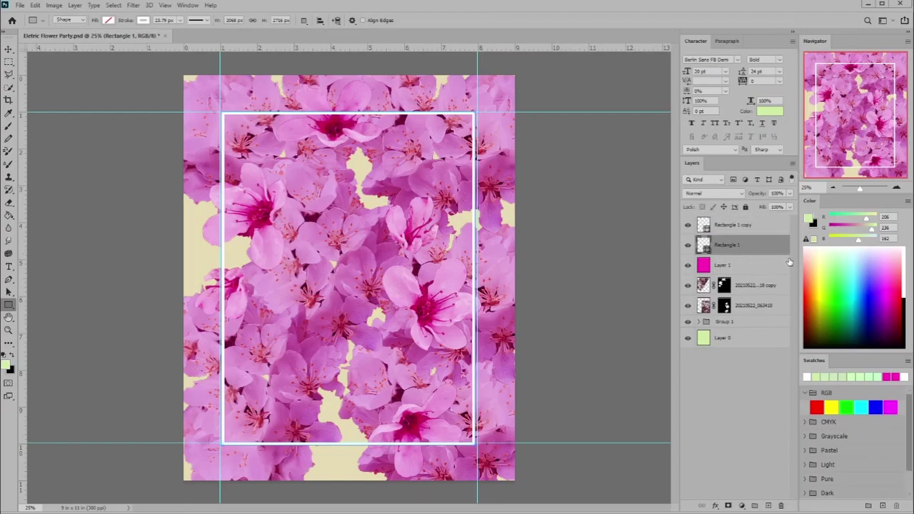
key(Delete)
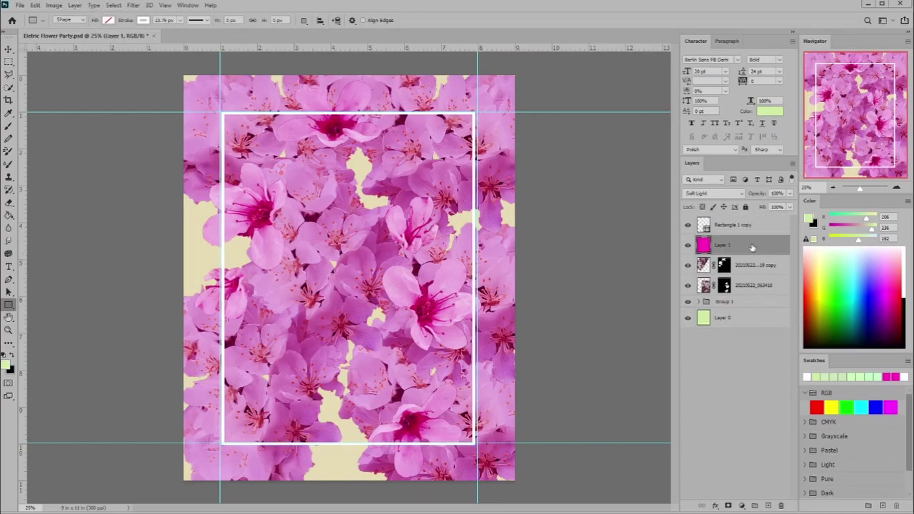
click(735, 227)
key(ctrl+s)
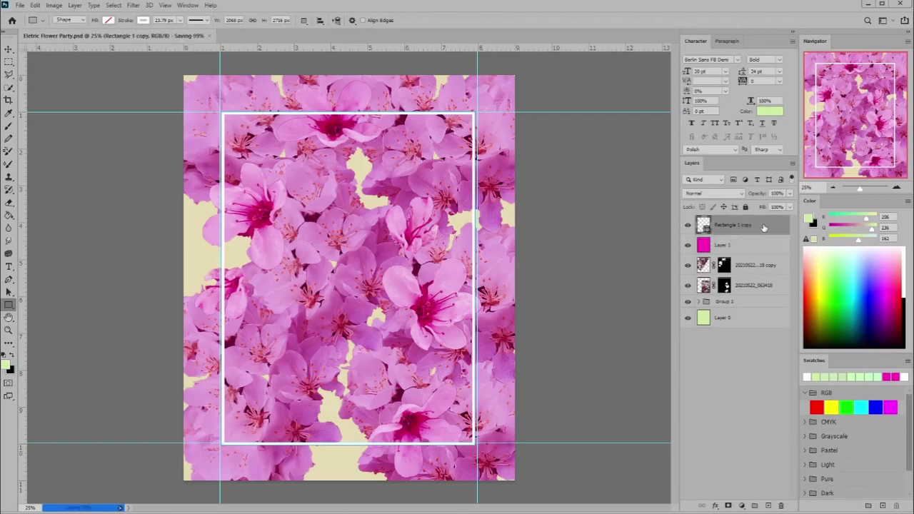
Give Rectangle 1 copy a white Drop Shadow with larger size and spread and zero distance
double_click(744, 226)
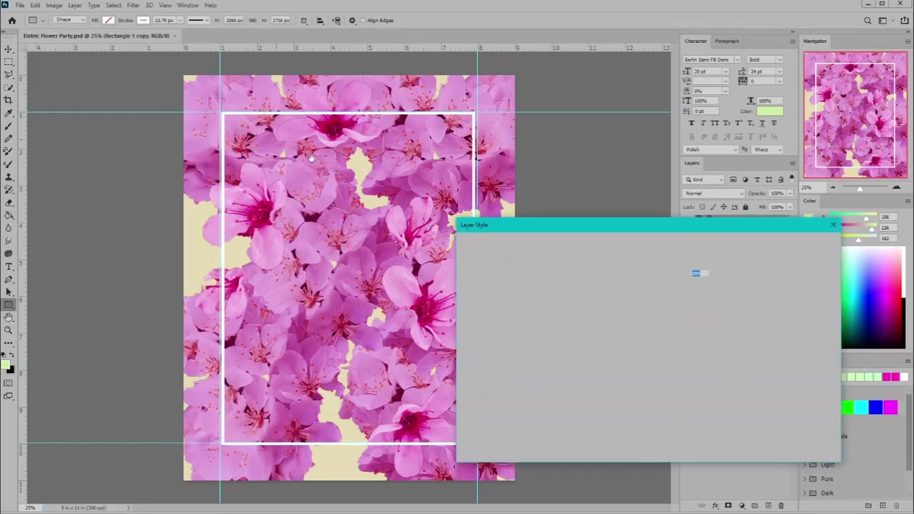
drag(614, 227, 570, 185)
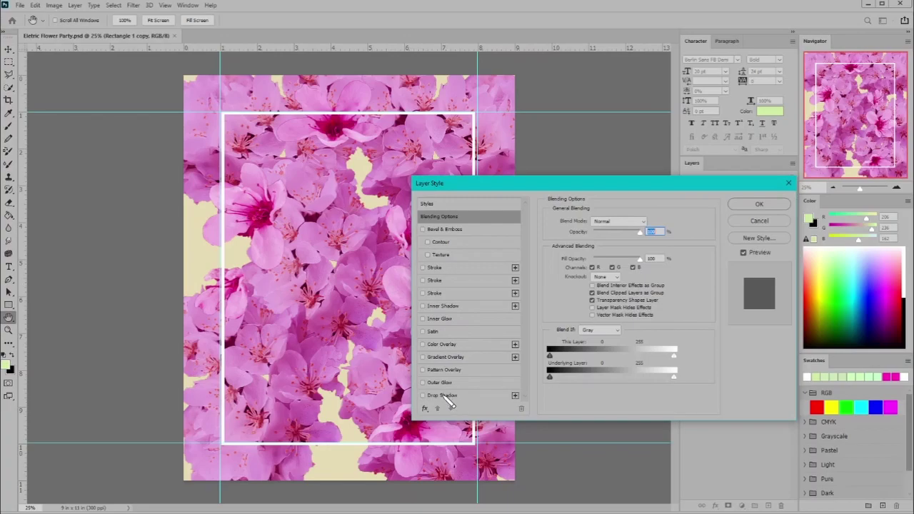
click(442, 395)
click(649, 223)
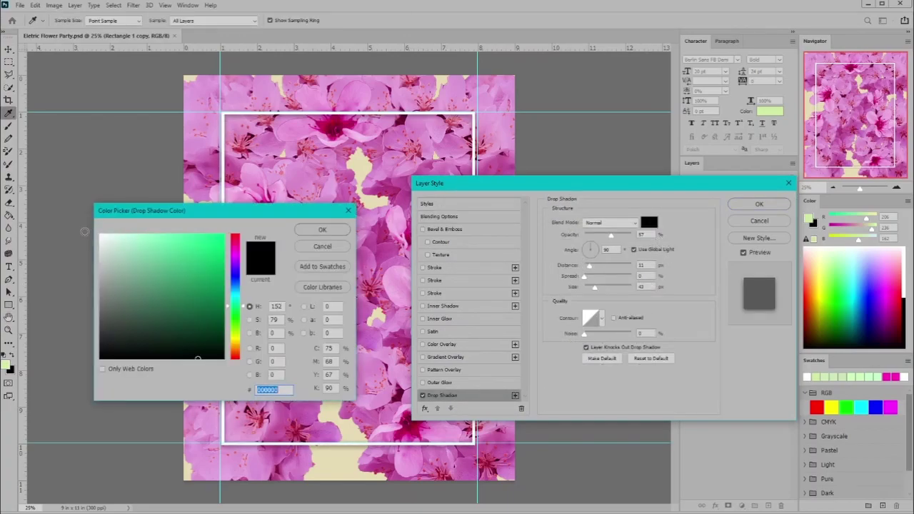
click(103, 237)
click(321, 229)
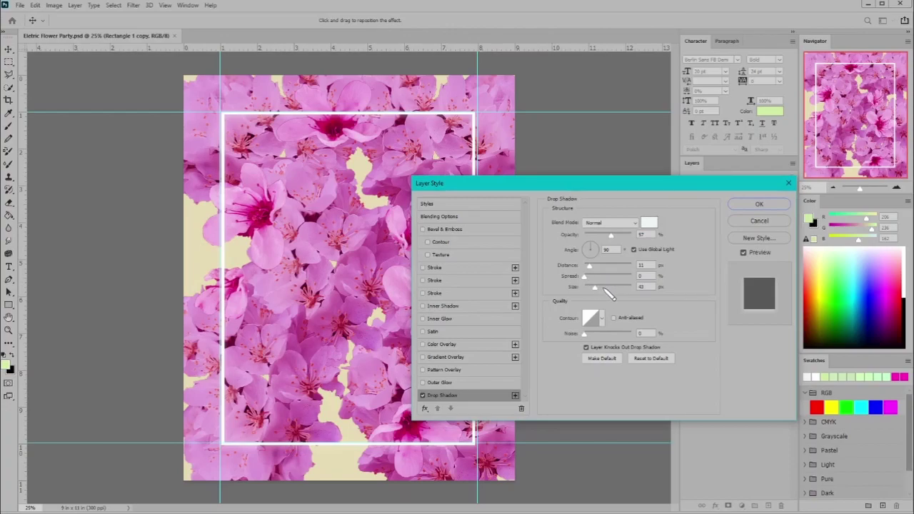
mouse_move(594, 286)
mouse_down()
mouse_move(619, 283)
mouse_move(589, 265)
mouse_up()
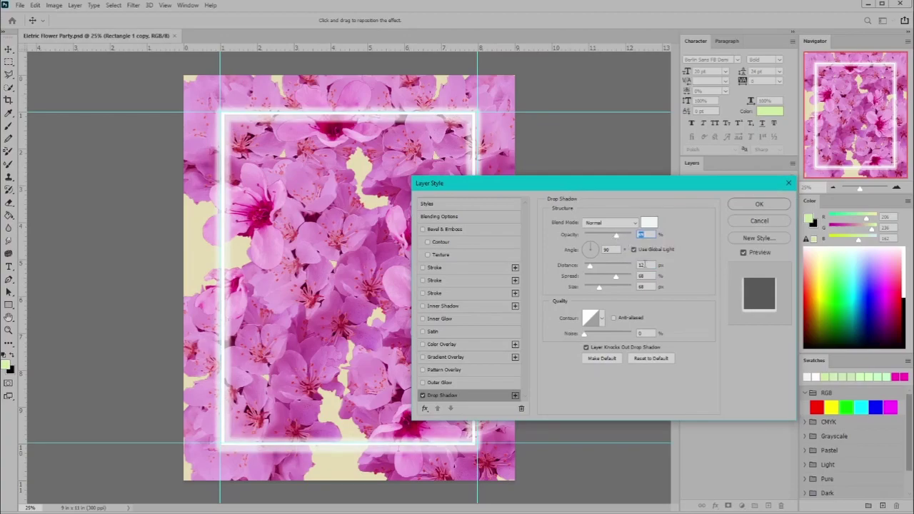
mouse_move(590, 253)
mouse_down()
mouse_move(601, 258)
mouse_move(583, 267)
mouse_up()
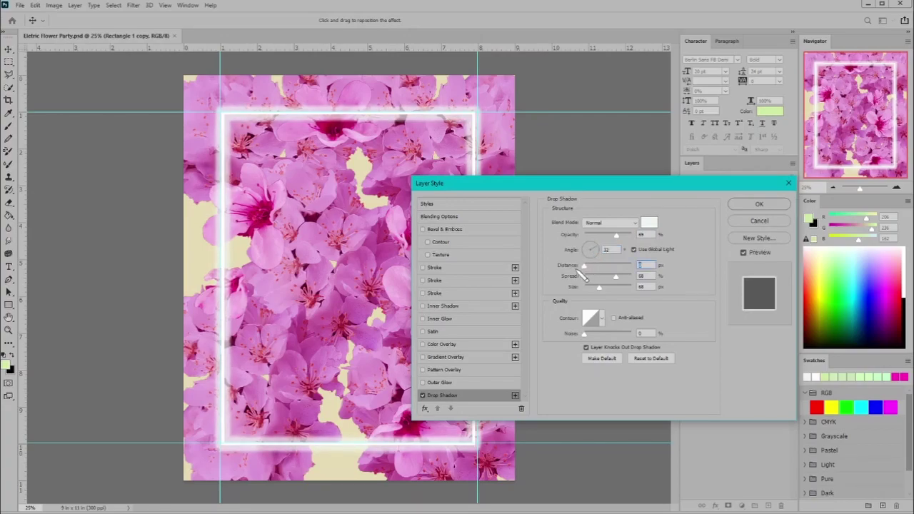
key(Tab)
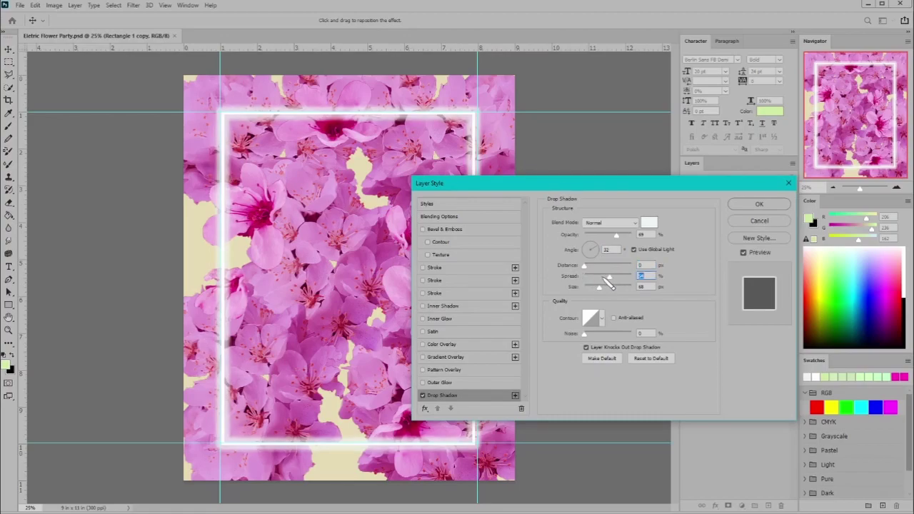
click(758, 205)
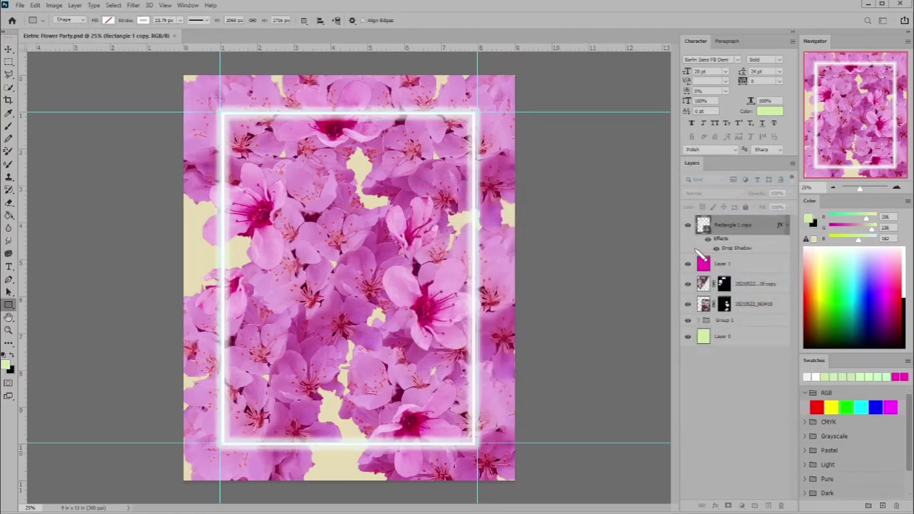
Move the Rectangle 1 copy frame layer to just below Layer 1
click(699, 321)
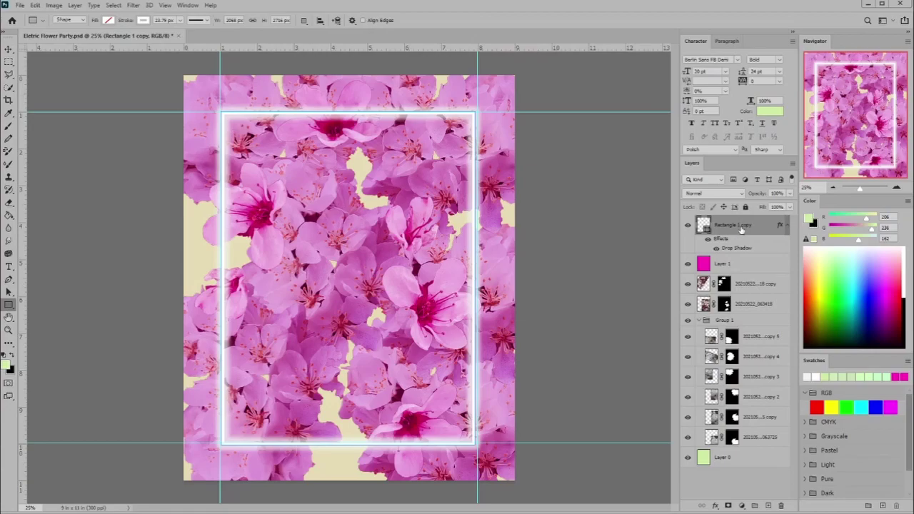
mouse_move(741, 229)
mouse_down()
mouse_move(718, 364)
mouse_move(721, 308)
mouse_up()
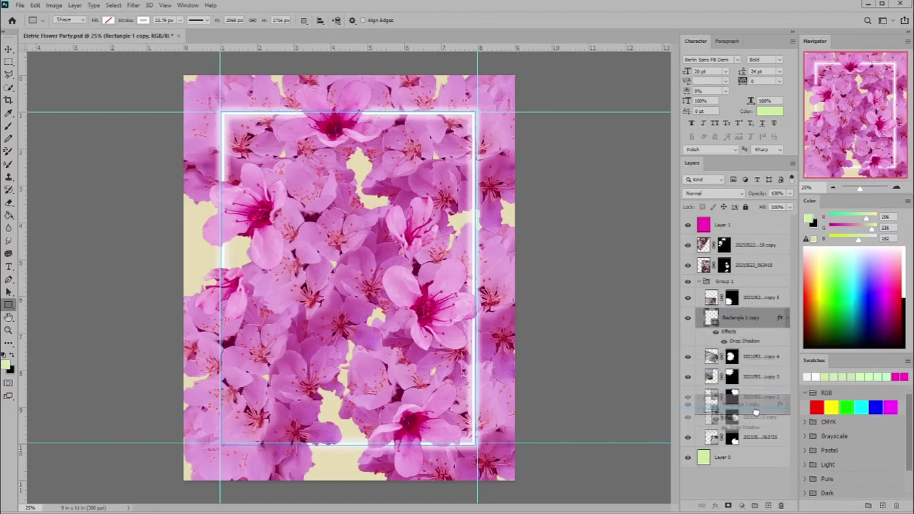
drag(745, 323, 758, 424)
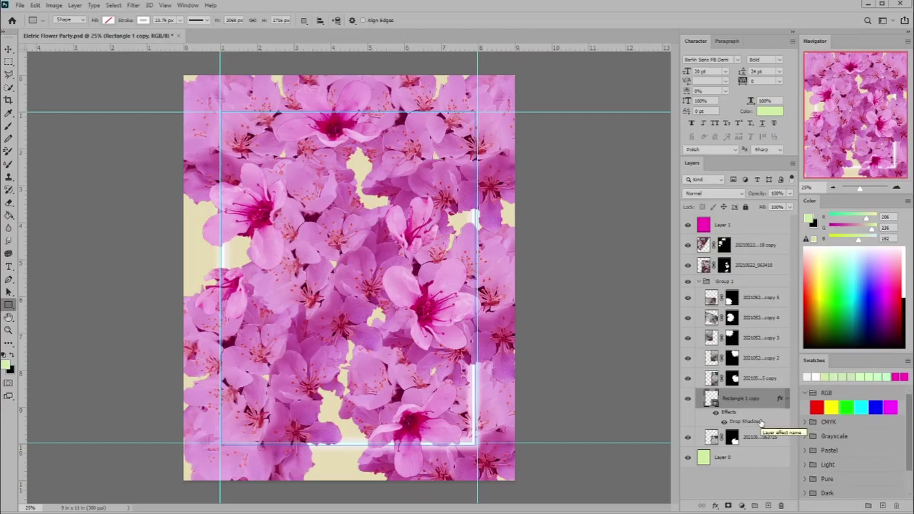
mouse_move(750, 405)
mouse_down()
mouse_move(751, 442)
mouse_move(778, 237)
mouse_up()
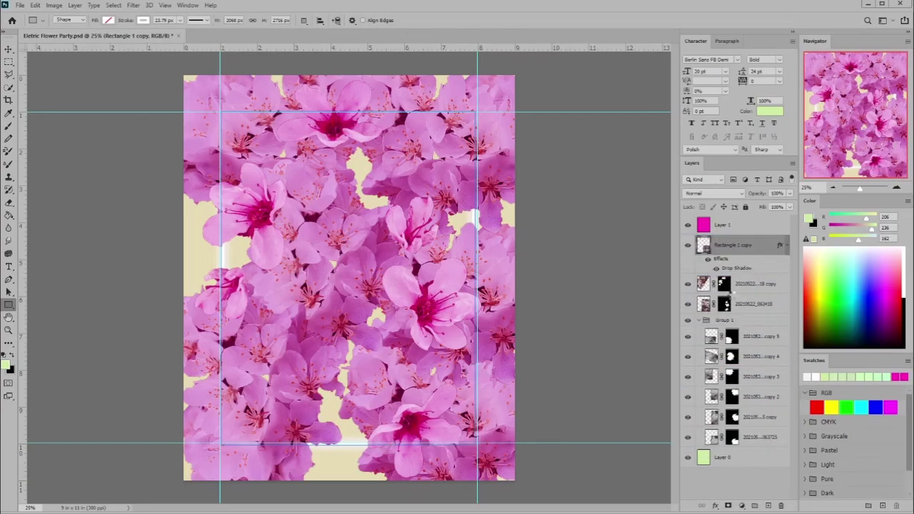
click(706, 320)
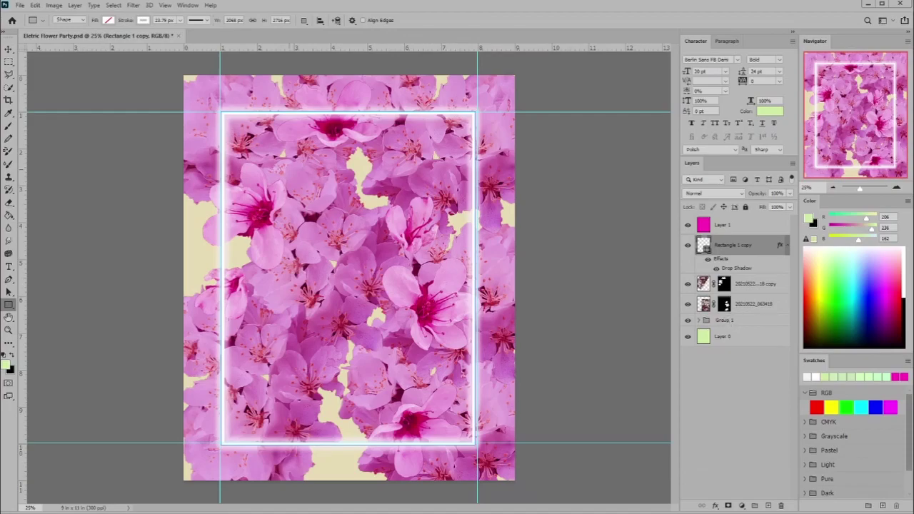
Drag all four guides back to the rulers and collapse the frame's effects list
key(v)
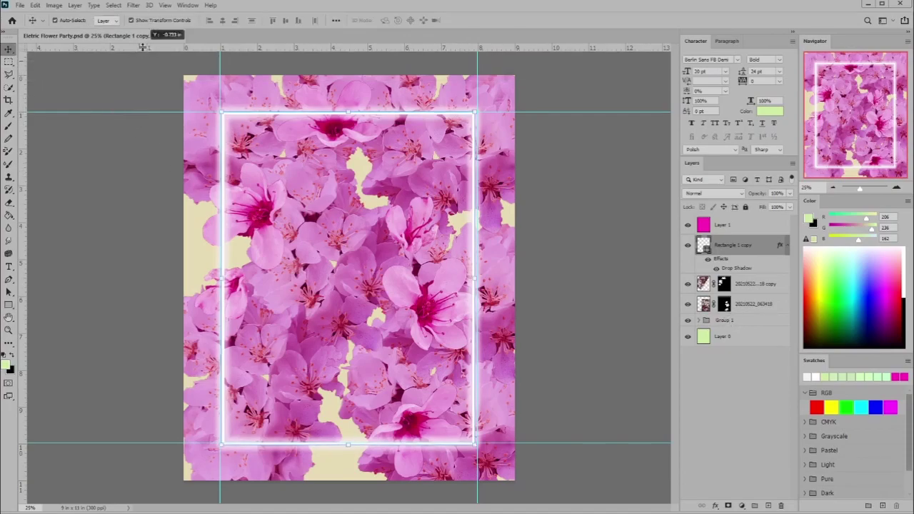
drag(141, 112, 143, 47)
drag(221, 69, 22, 65)
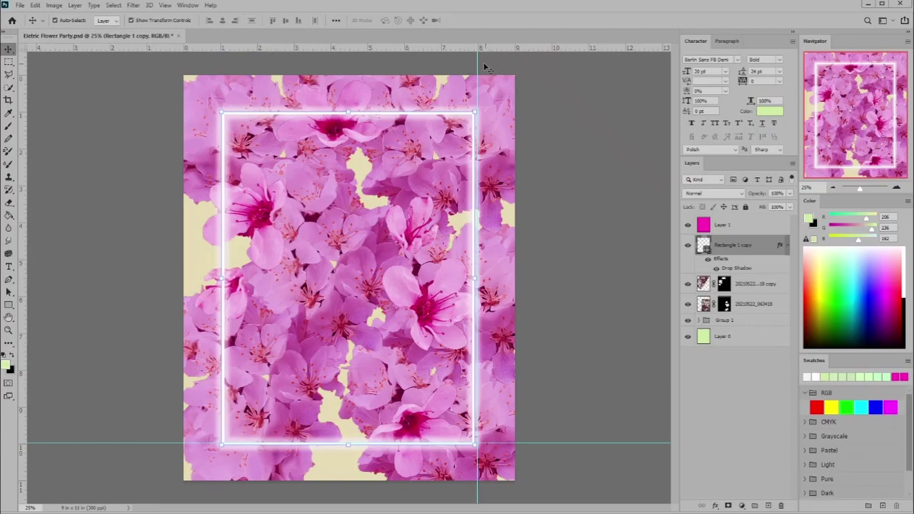
drag(483, 67, 21, 68)
drag(147, 443, 151, 51)
click(249, 90)
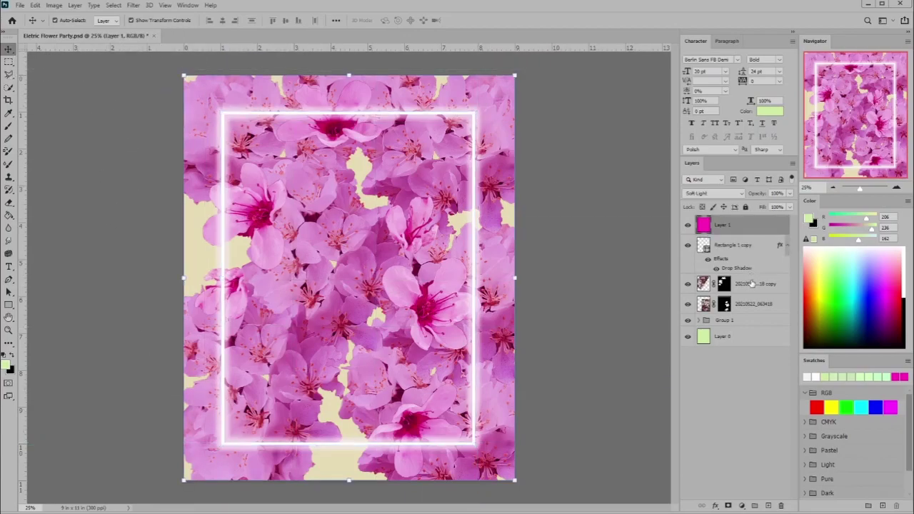
click(788, 245)
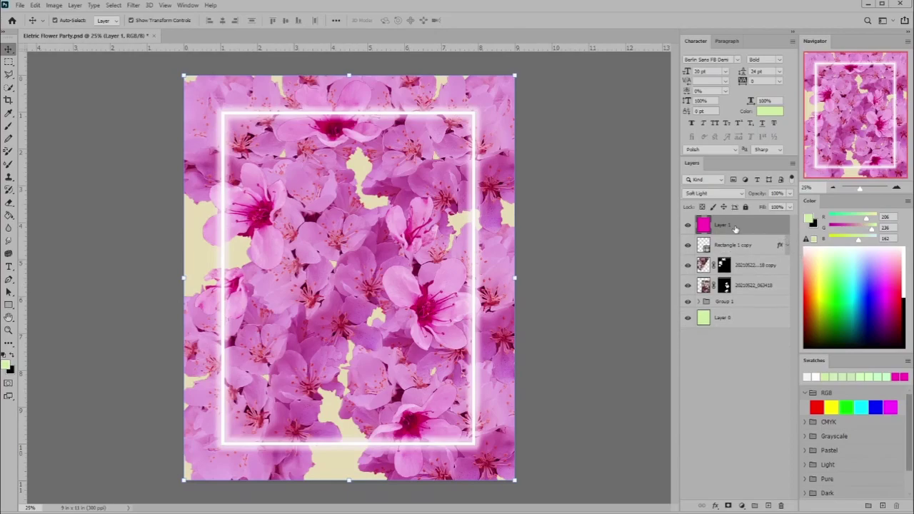
On a new layer, draw a white-filled, stroke-free rectangle in the centre of the page
key(ctrl+shift+n)
key(Return)
key(u)
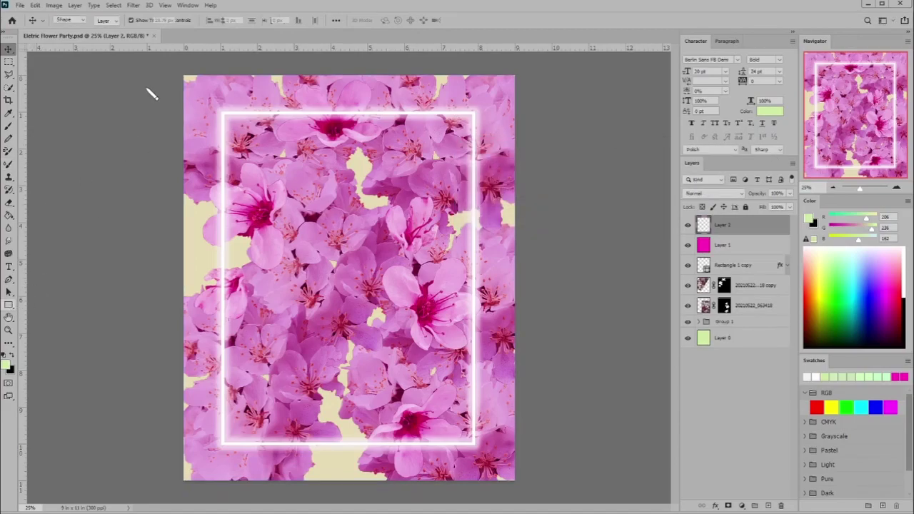
click(144, 20)
click(86, 40)
click(108, 20)
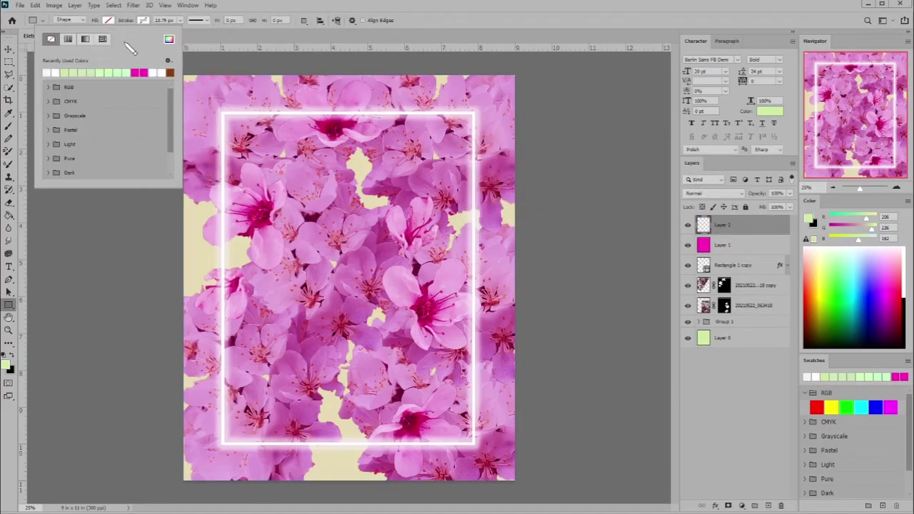
click(259, 148)
mouse_move(259, 150)
mouse_down()
mouse_move(419, 369)
mouse_move(437, 412)
mouse_up()
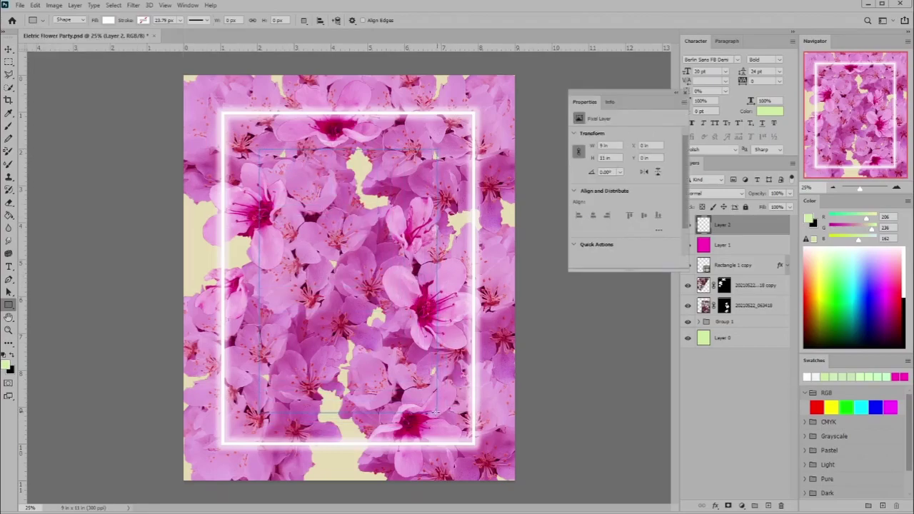
click(683, 92)
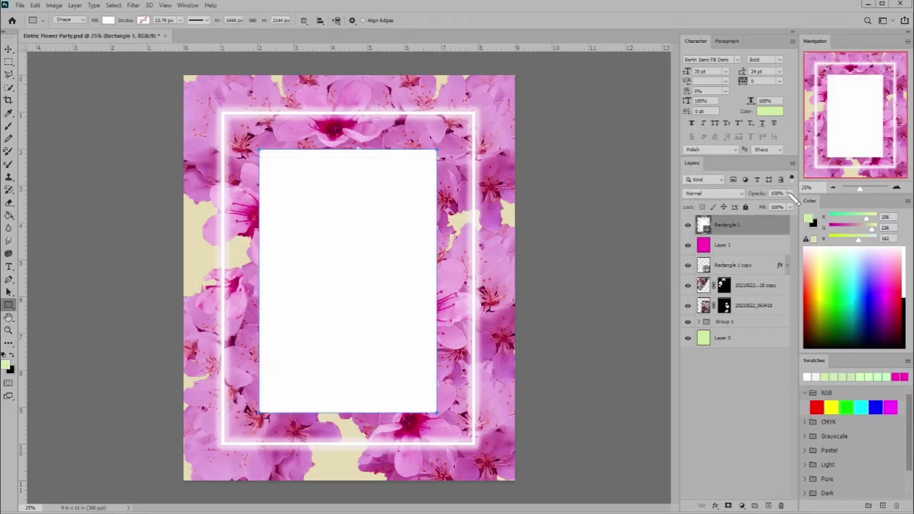
Set the white inner panel's opacity to 50%
click(789, 193)
mouse_move(788, 206)
mouse_down()
mouse_move(768, 205)
mouse_move(786, 205)
mouse_up()
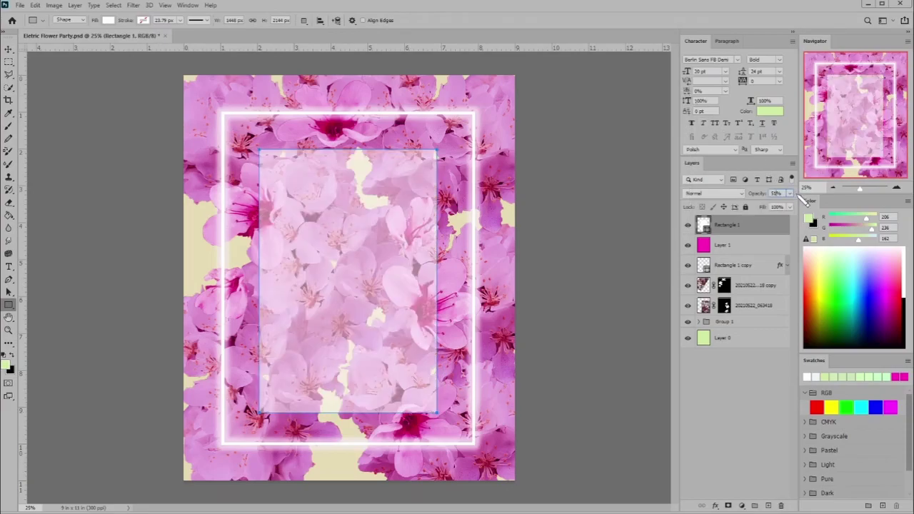
key(shift+alt+f)
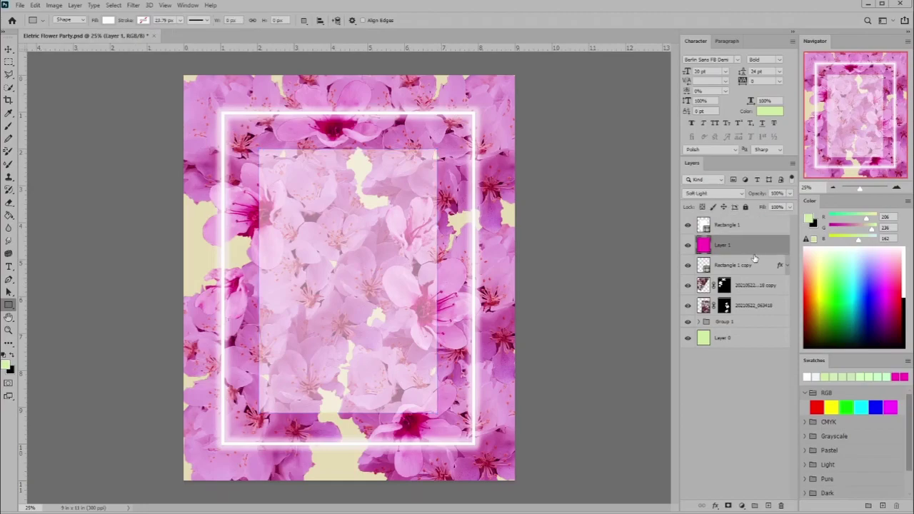
Add 'lol' text at the top-left inside the neon frame
key(t)
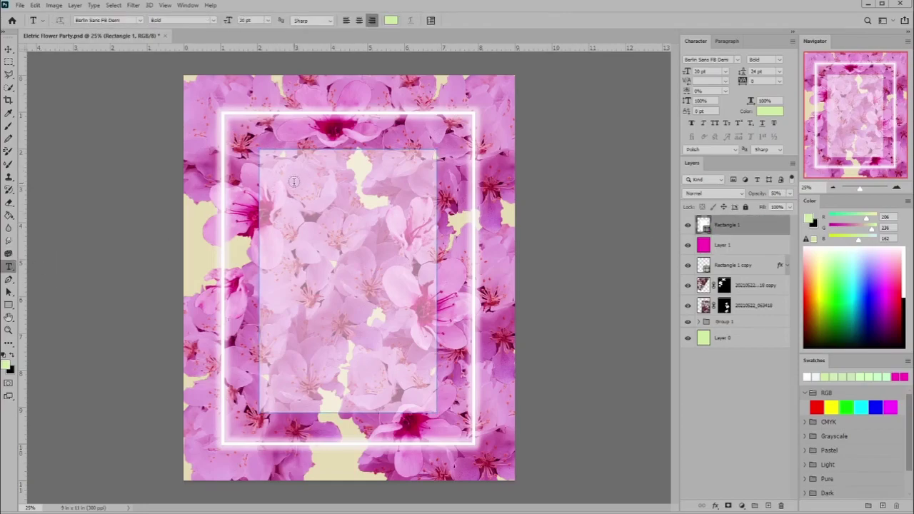
click(739, 248)
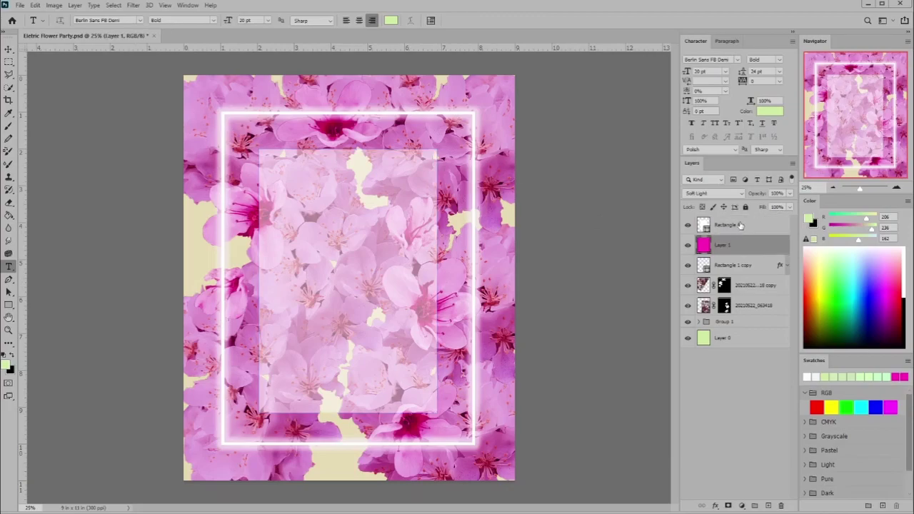
click(740, 225)
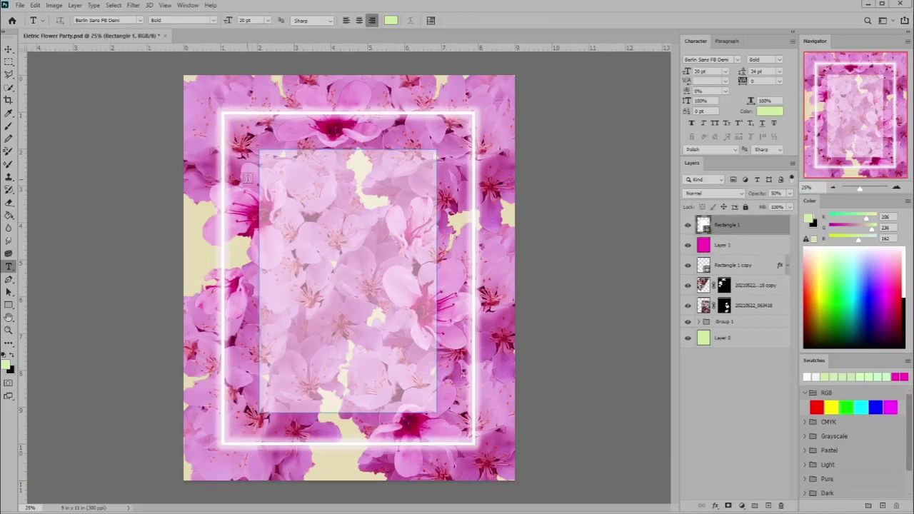
click(323, 184)
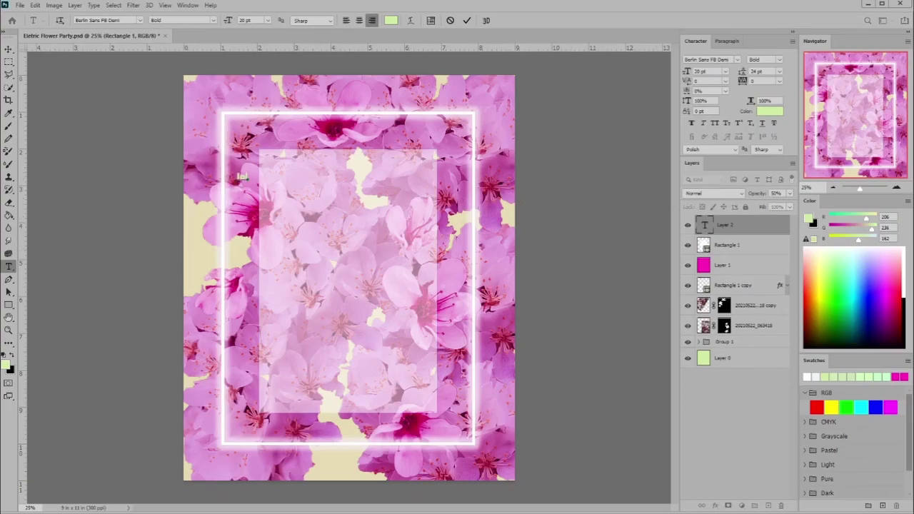
key(ctrl+Return)
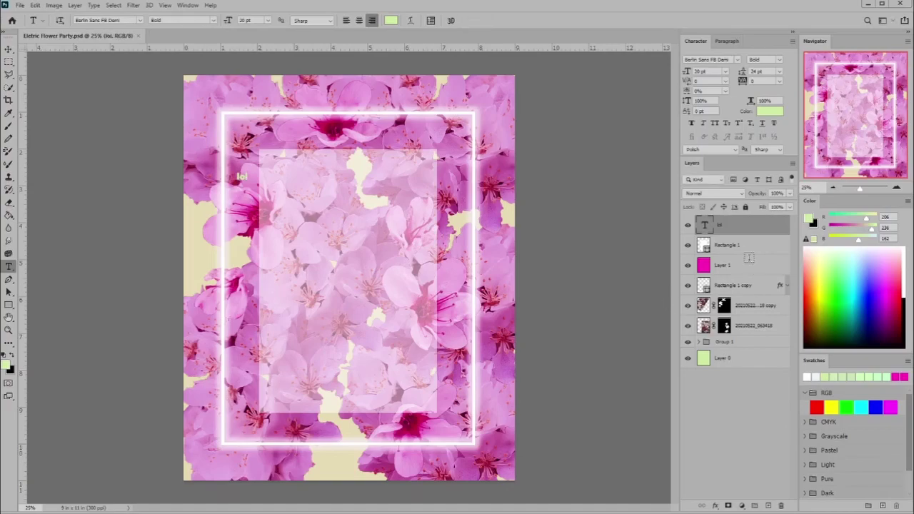
Delete the empty Layer 2 and move magenta Layer 1 below the blossom photo layers
click(45, 91)
click(8, 48)
click(348, 282)
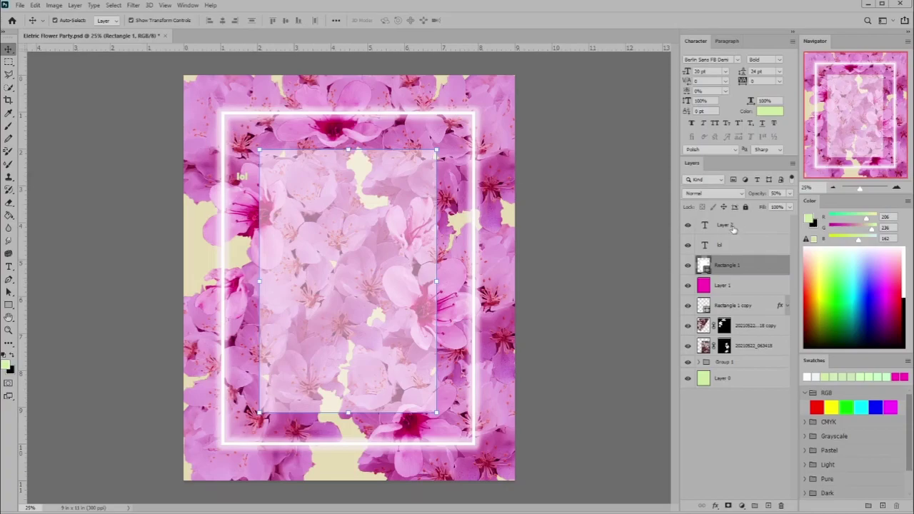
click(738, 227)
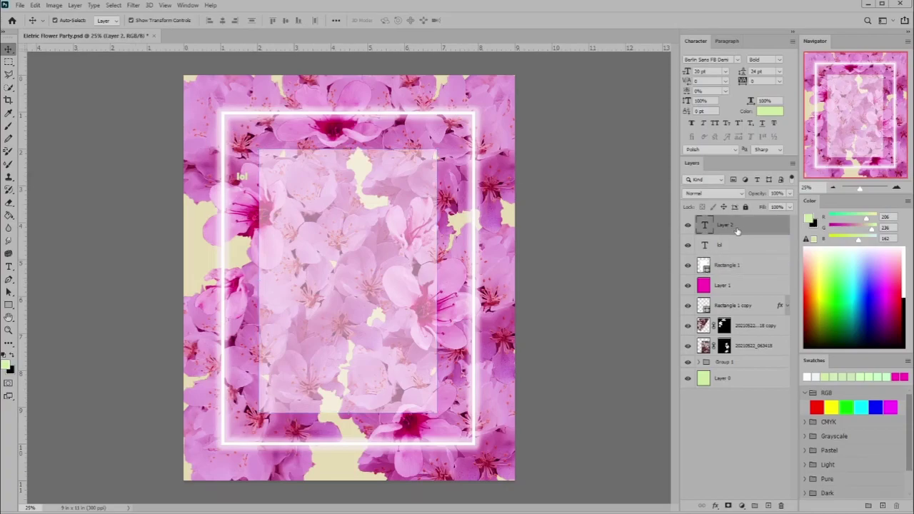
key(Delete)
mouse_move(741, 266)
mouse_down()
mouse_move(742, 329)
mouse_move(751, 316)
mouse_up()
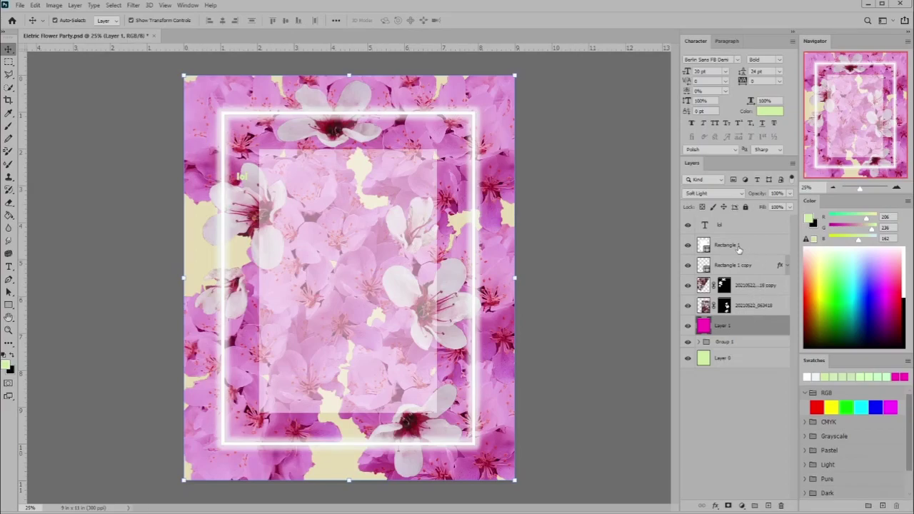
Toggle the inner panel and neon frame visibility to check them, then select Rectangle 1
click(687, 245)
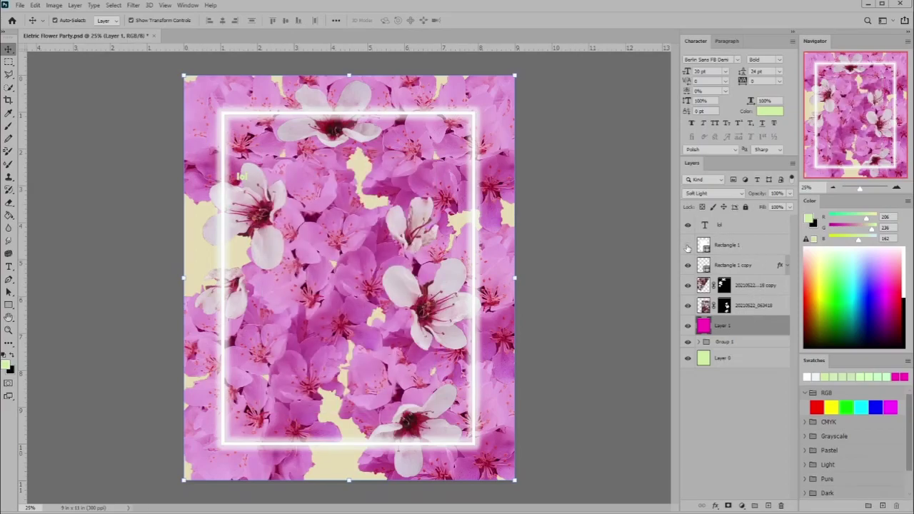
click(687, 245)
click(687, 264)
click(688, 265)
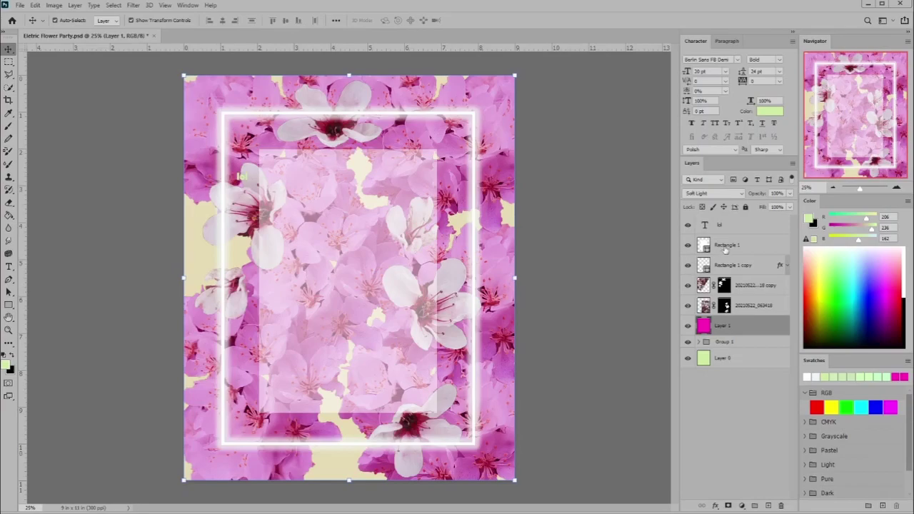
click(727, 248)
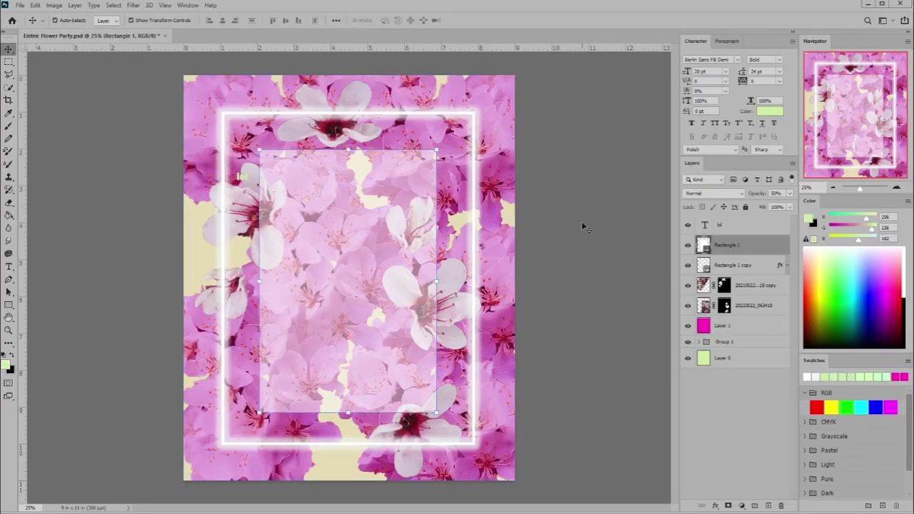
Add a new layer, undo the accidental tiny rectangle, and switch to the Custom Shape tool
key(ctrl+shift+n)
key(Return)
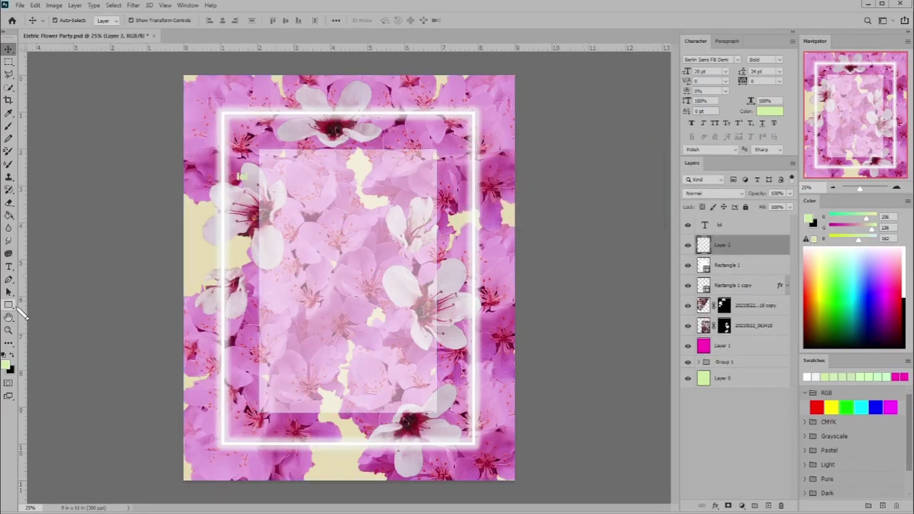
click(13, 305)
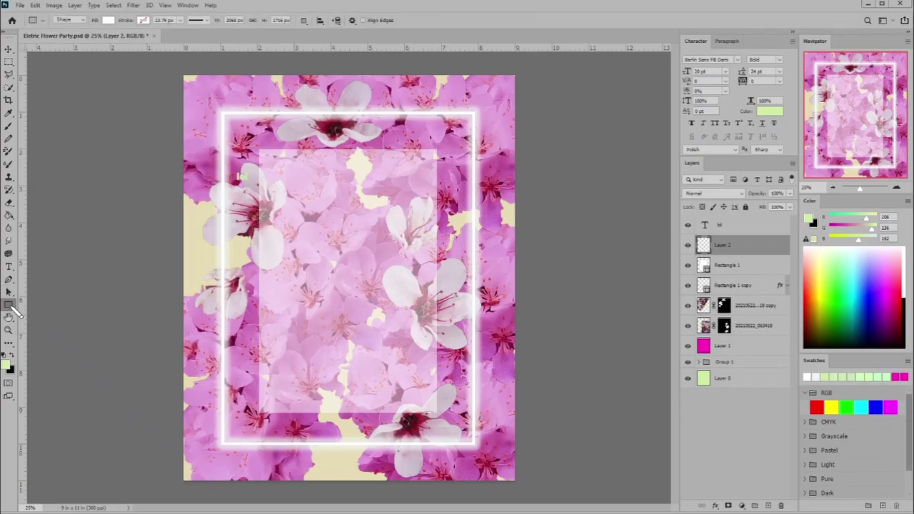
click(43, 20)
click(89, 172)
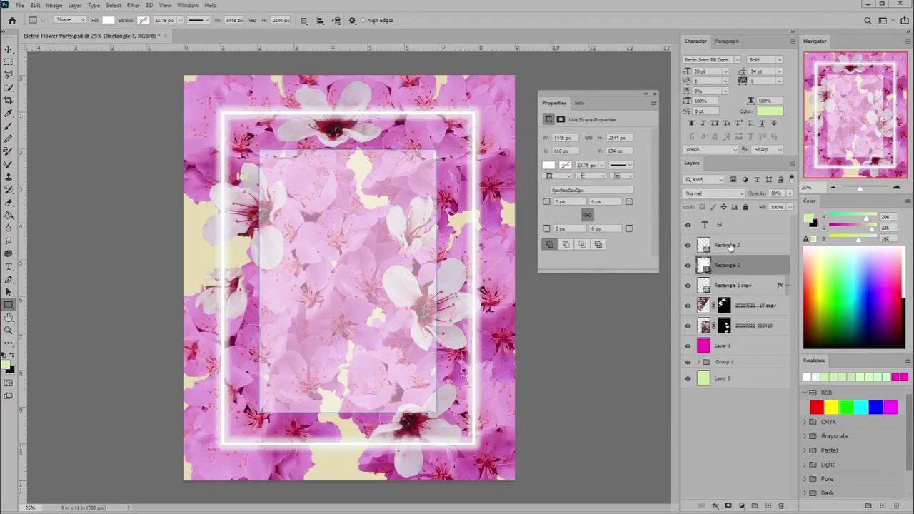
key(ctrl+z)
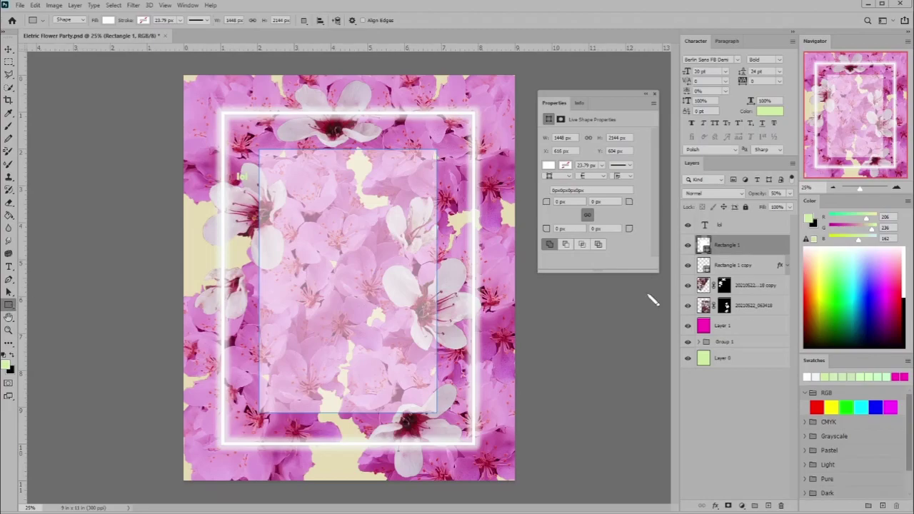
key(shift+u)
Choose the rose from the Flowers custom shape set and set the foreground colour to white
click(396, 21)
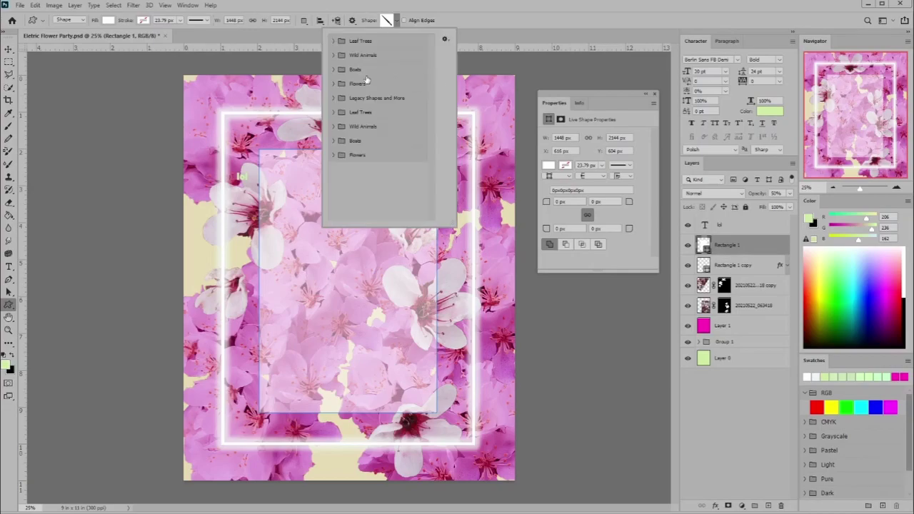
click(357, 85)
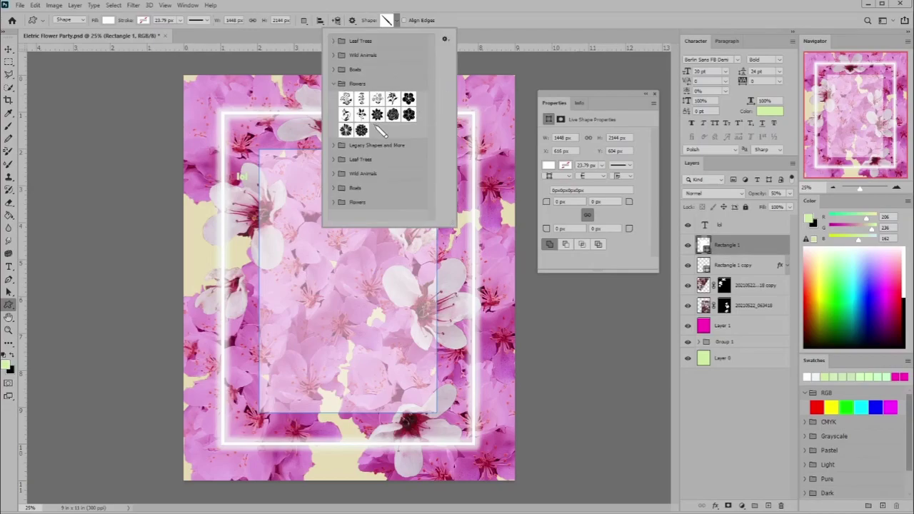
click(903, 260)
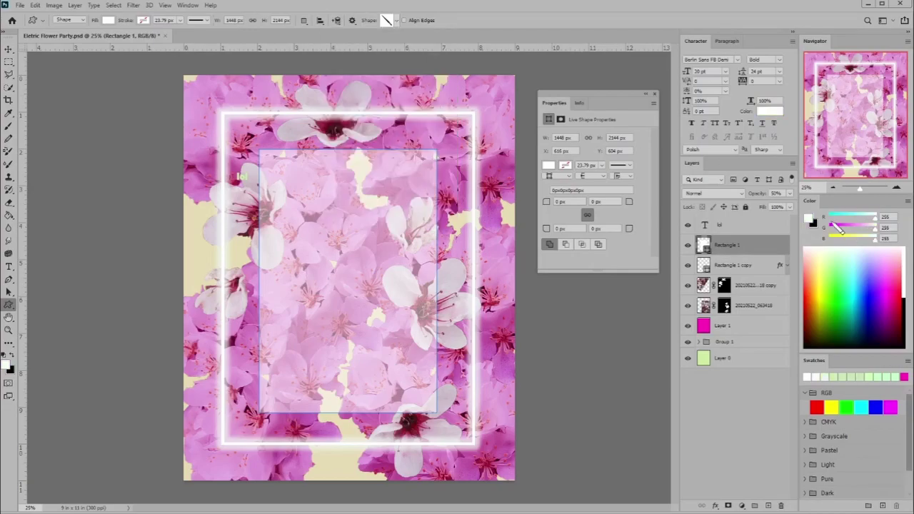
click(386, 20)
click(387, 117)
key(Return)
Test a rose and no-fill/solid-stroke settings, undo them, restore the white fill, and select lol
drag(261, 177, 465, 294)
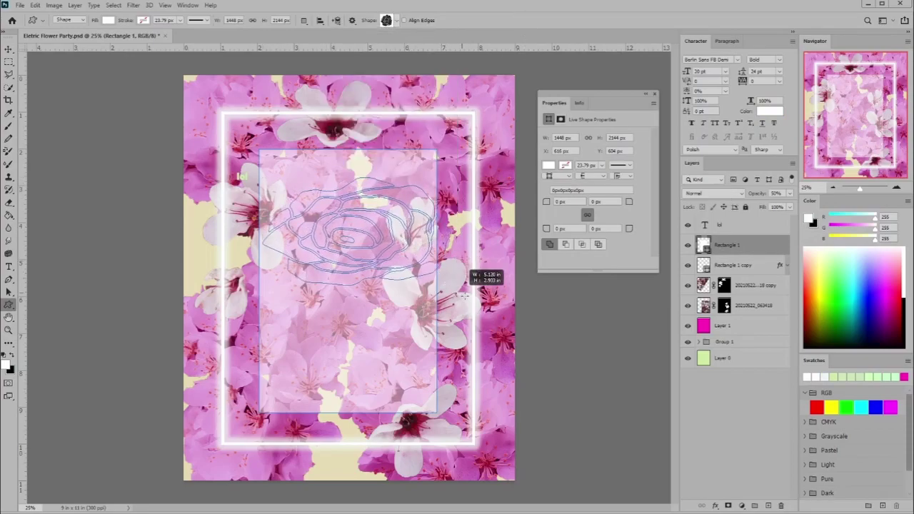
key(ctrl+z)
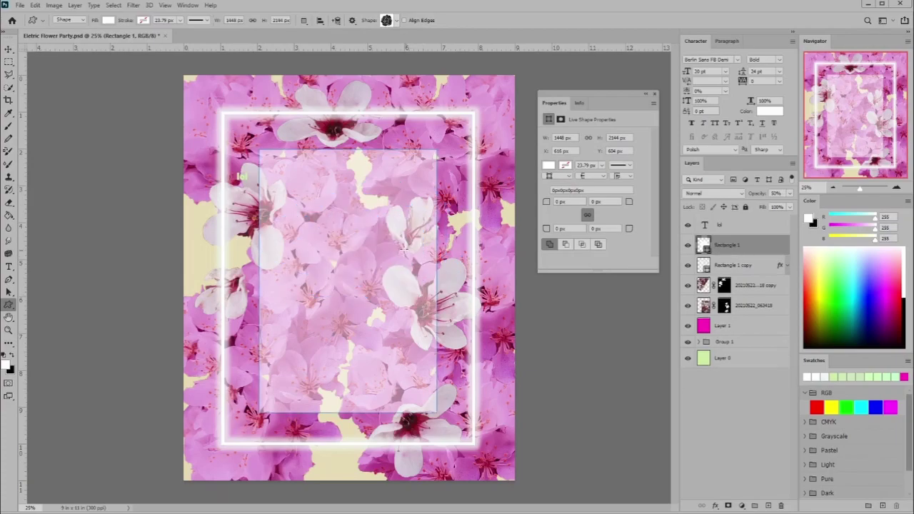
click(108, 20)
click(50, 38)
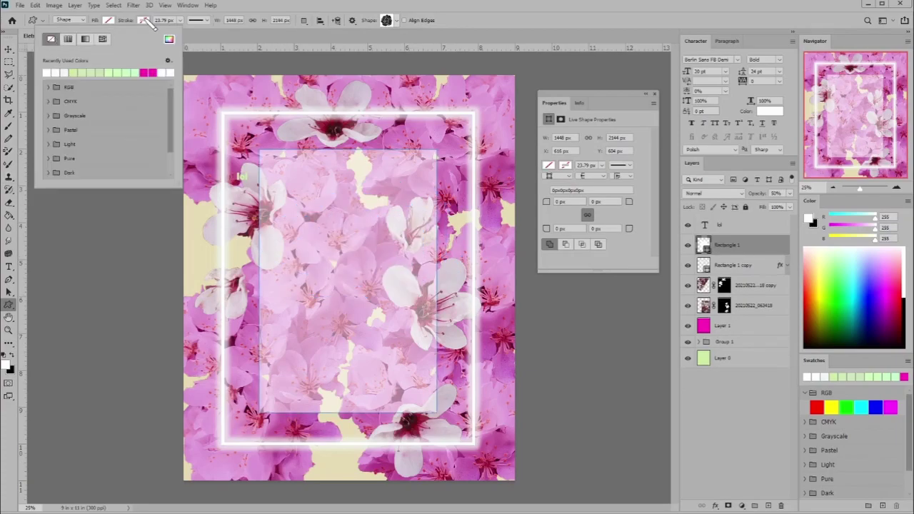
click(143, 20)
click(143, 20)
click(103, 38)
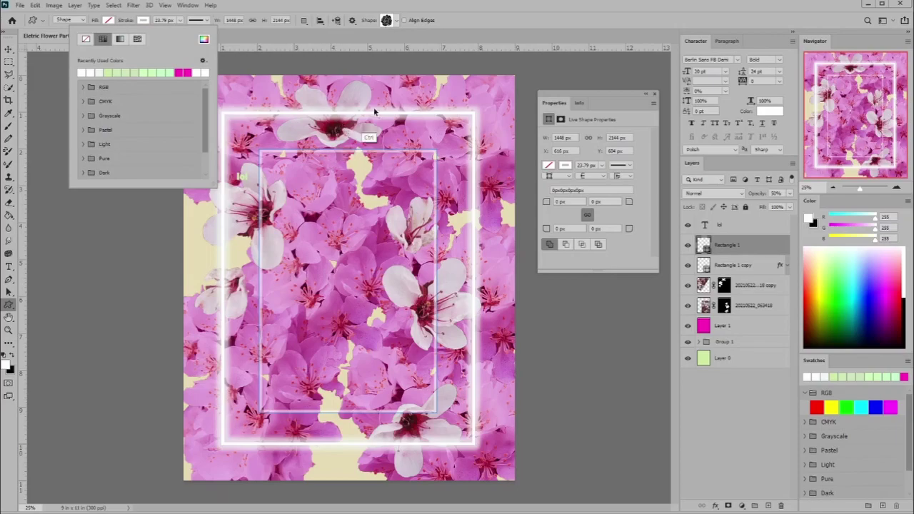
click(370, 137)
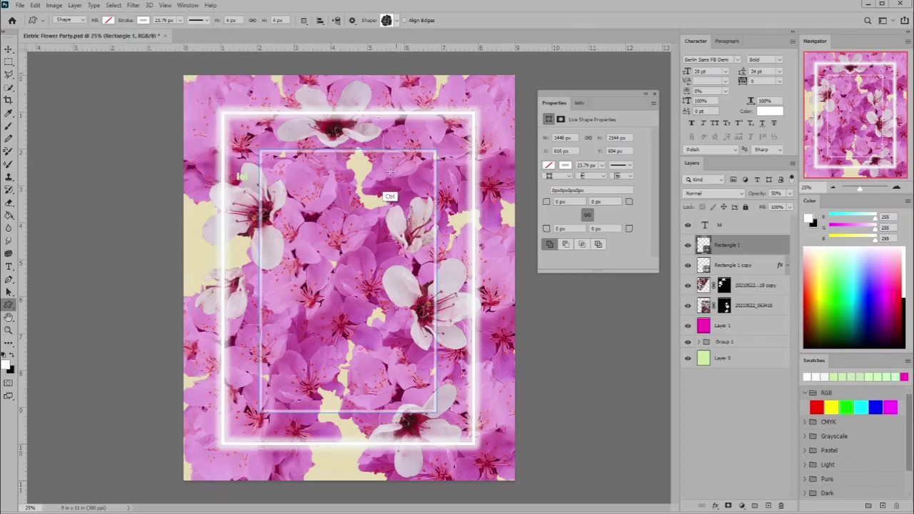
key(alt+BackSpace)
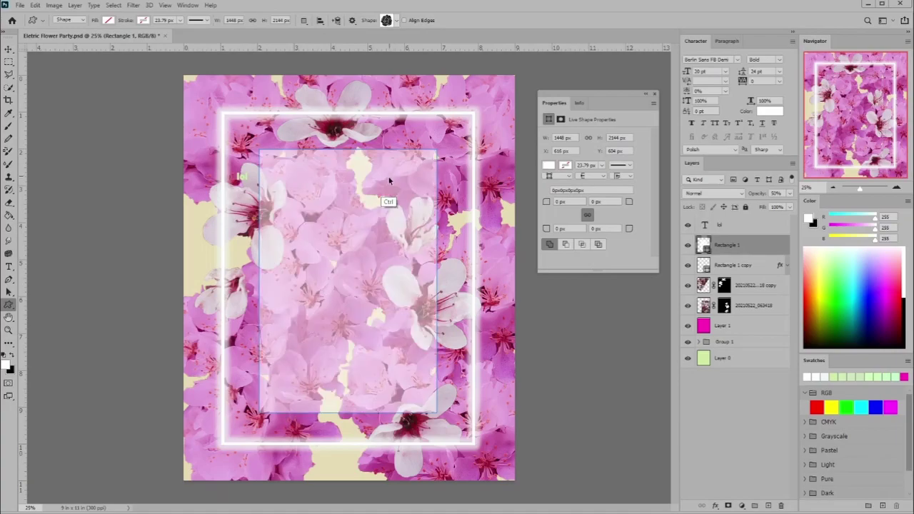
click(743, 224)
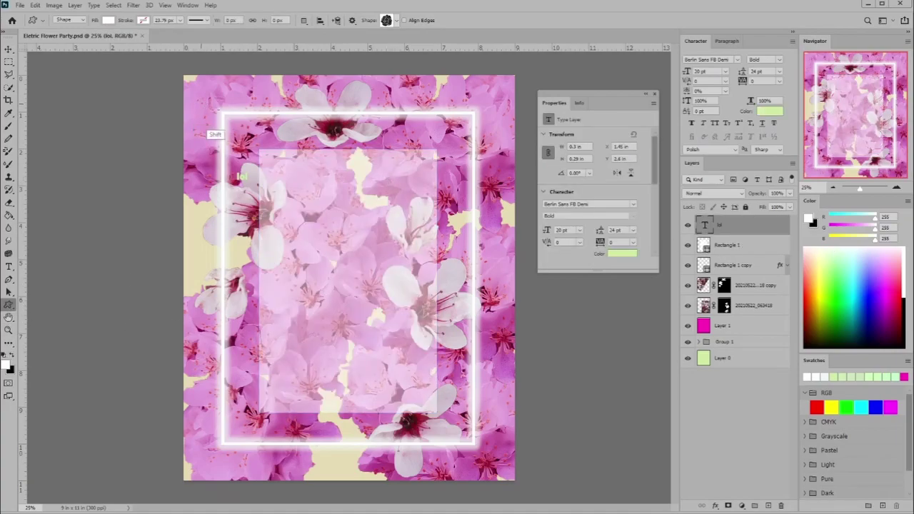
Draw a rose, move it to the panel's upper centre, and give it no fill with a white outline
mouse_move(214, 132)
mouse_down()
mouse_move(496, 250)
mouse_move(468, 254)
mouse_up()
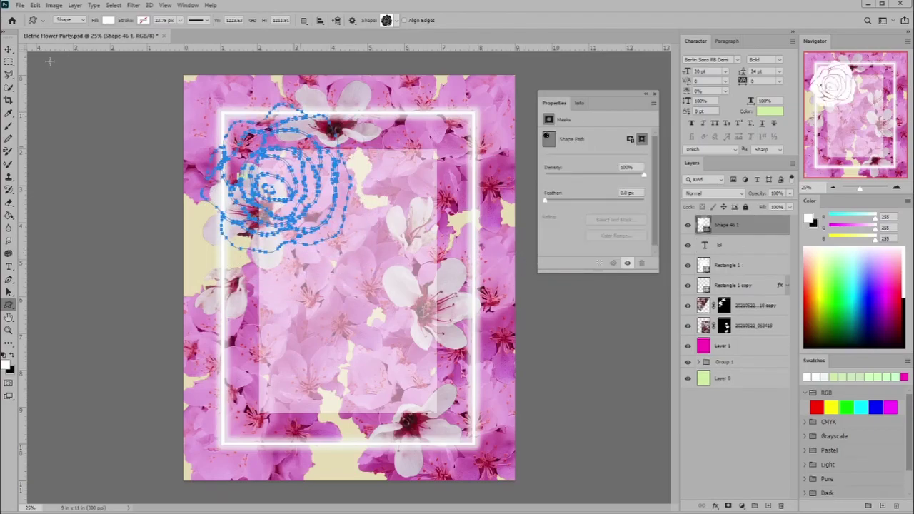
key(v)
drag(325, 128, 390, 182)
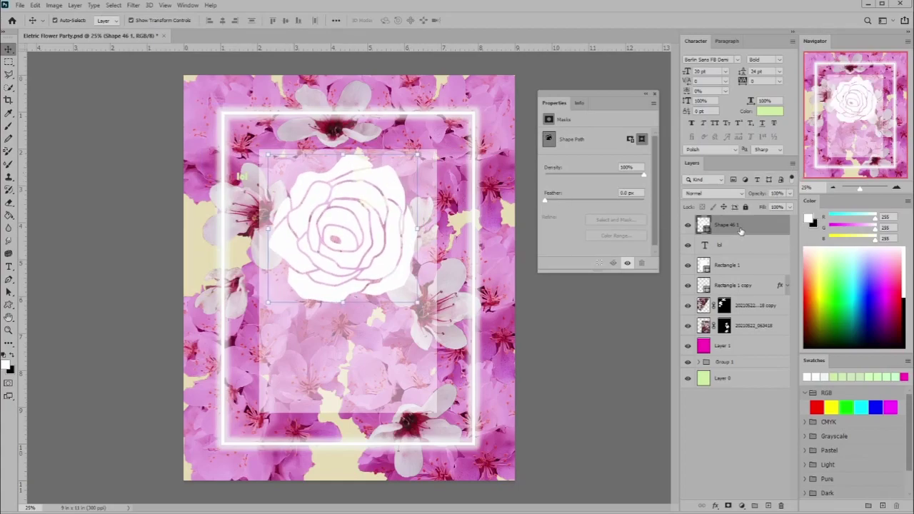
click(9, 304)
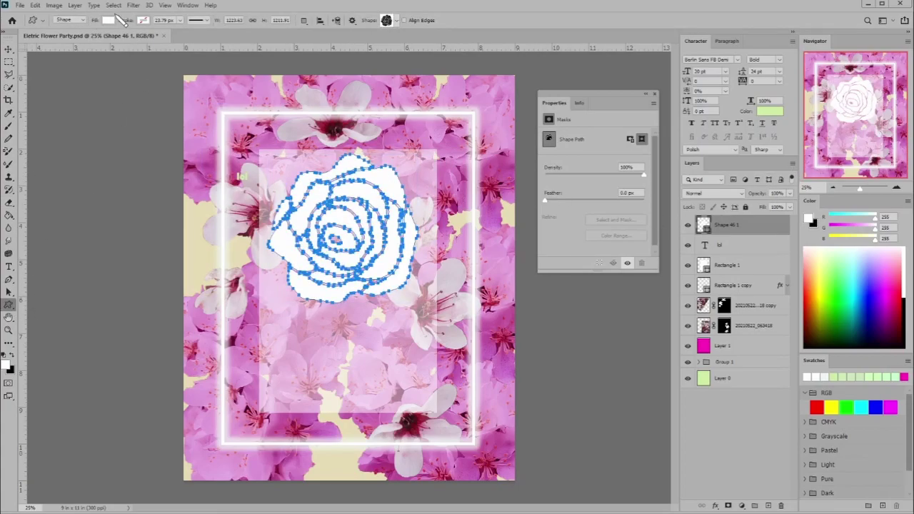
click(108, 20)
click(51, 39)
click(143, 20)
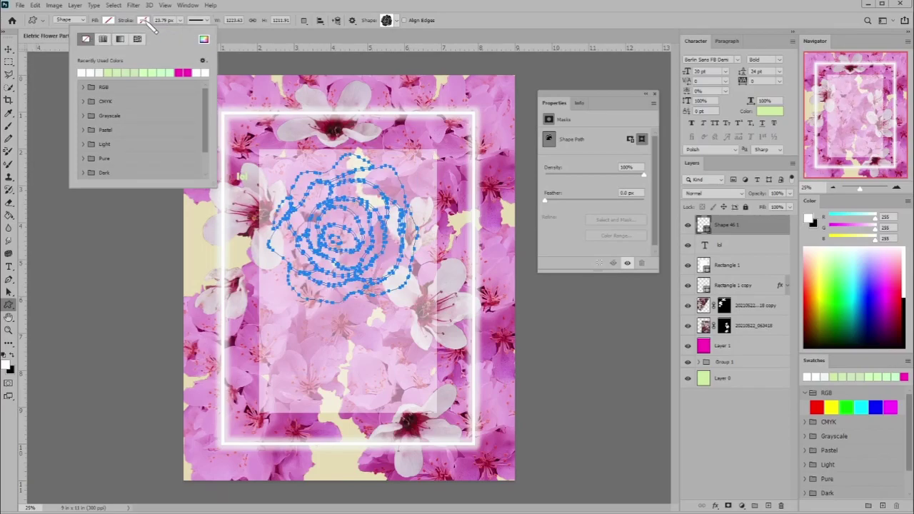
click(81, 72)
click(388, 42)
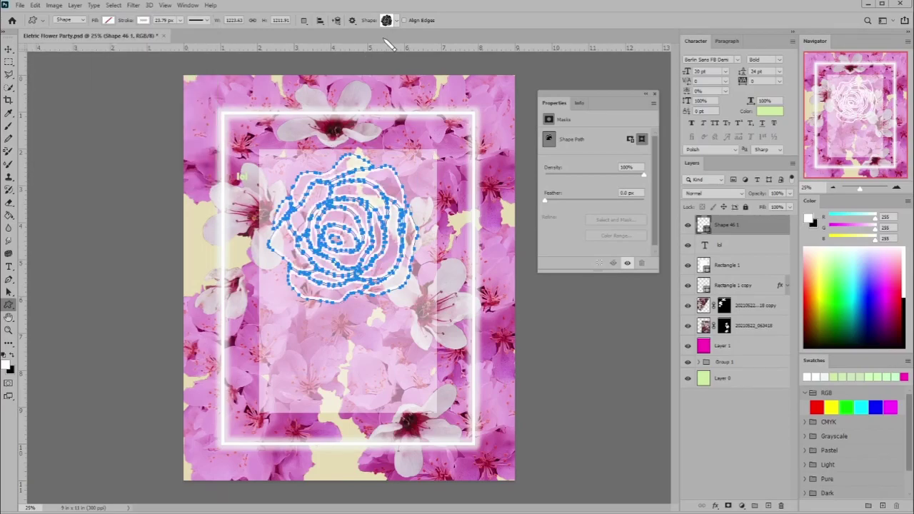
Hide Rectangle 1 and make the rose white-filled with no stroke at 50% opacity
click(744, 248)
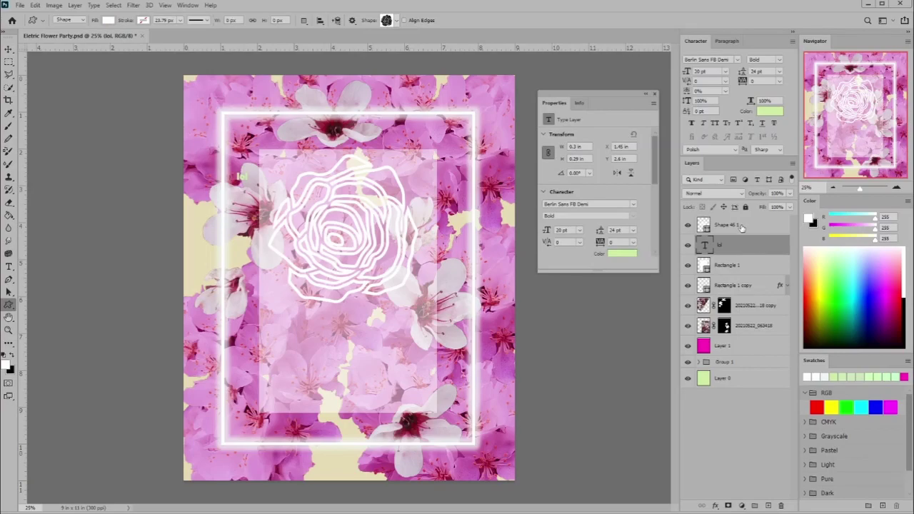
click(741, 227)
click(687, 265)
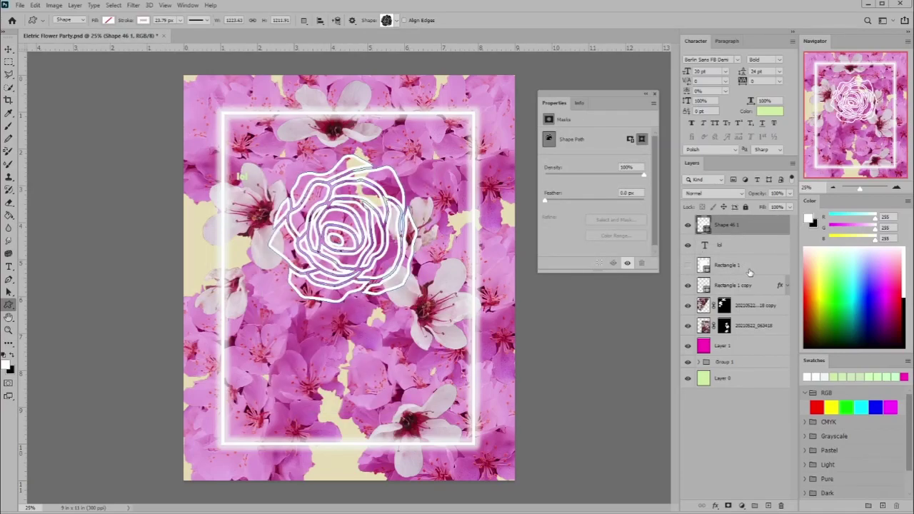
click(143, 20)
click(85, 39)
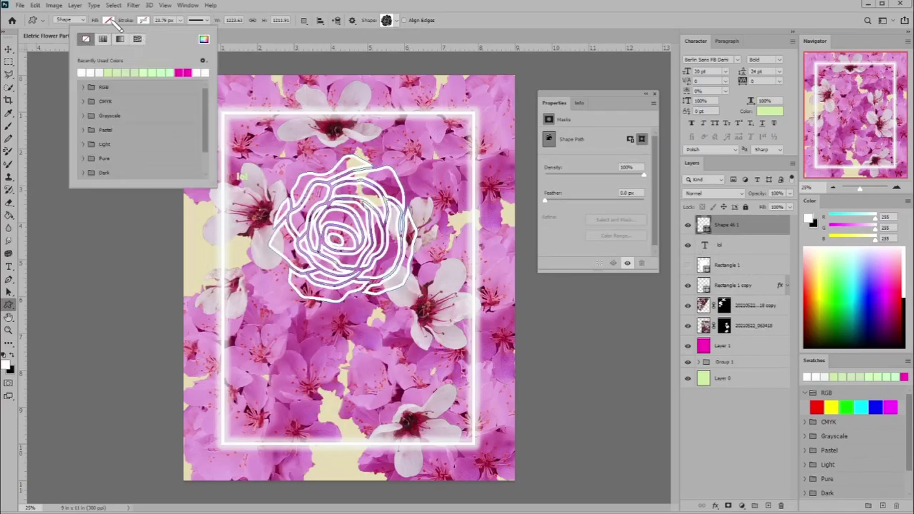
click(108, 20)
click(54, 71)
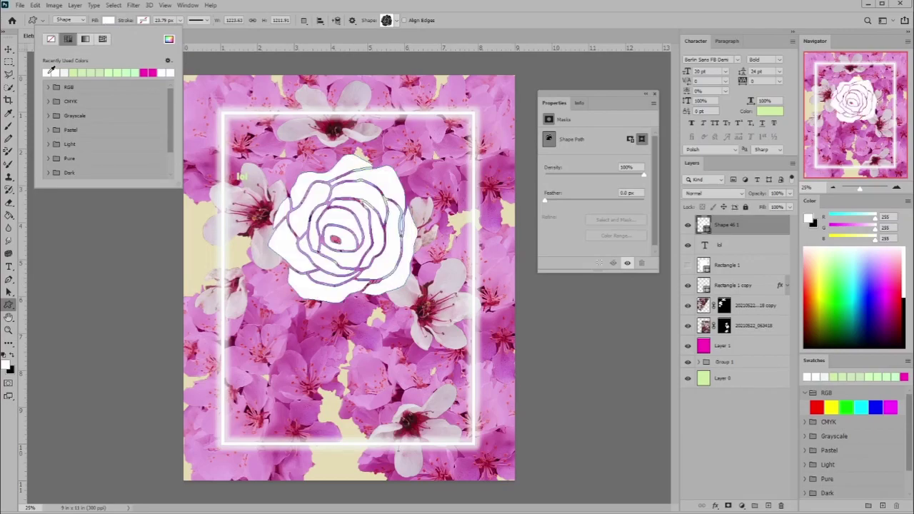
click(803, 195)
text(50)
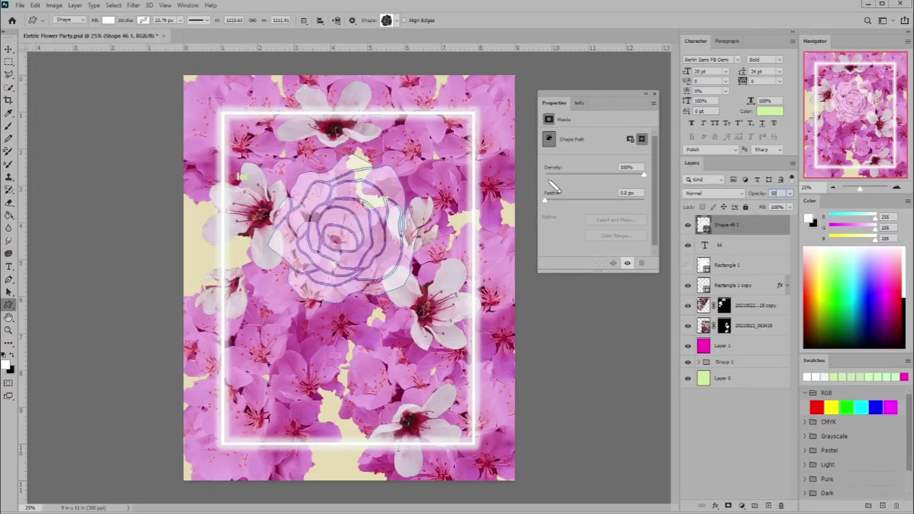
click(9, 48)
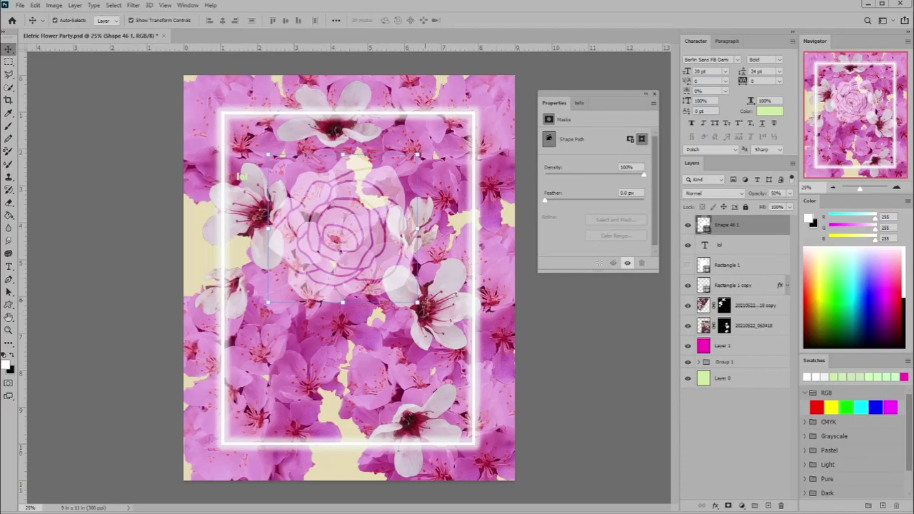
Enlarge the rose to about 146%, nudge it left and down, and commit
drag(417, 303, 487, 372)
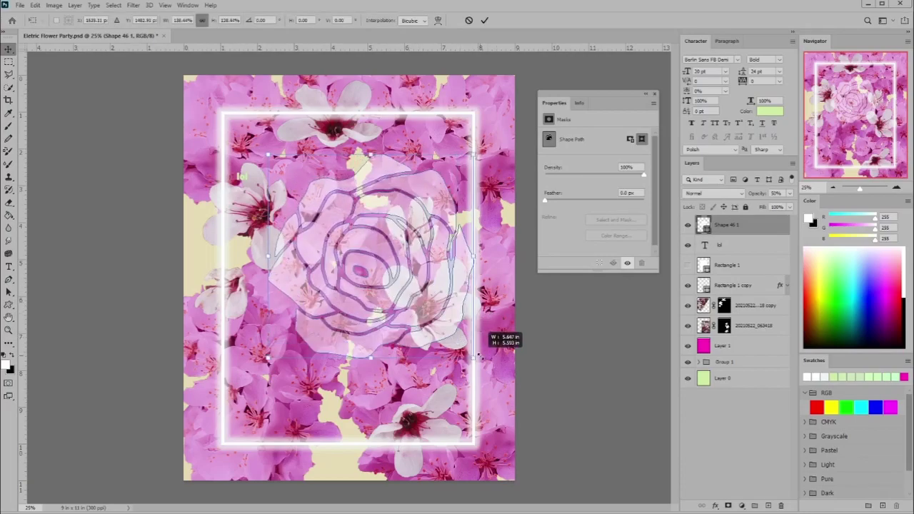
drag(432, 281, 401, 293)
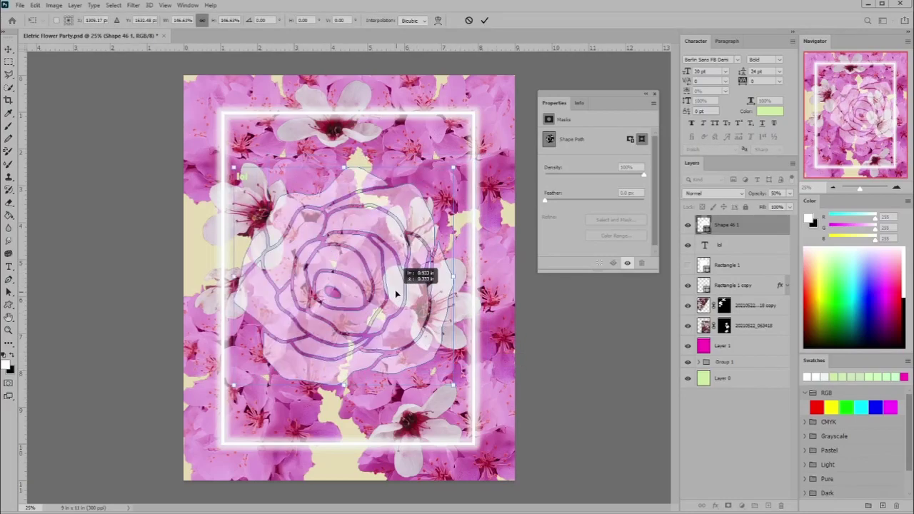
key(Return)
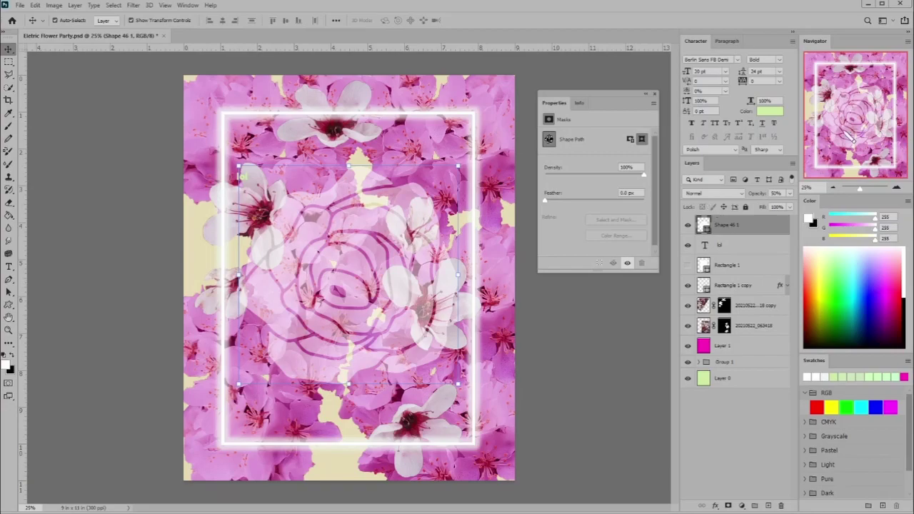
Show Rectangle 1 at 55% opacity, make the rose 100% opaque, and move it toward the frame's top
click(687, 265)
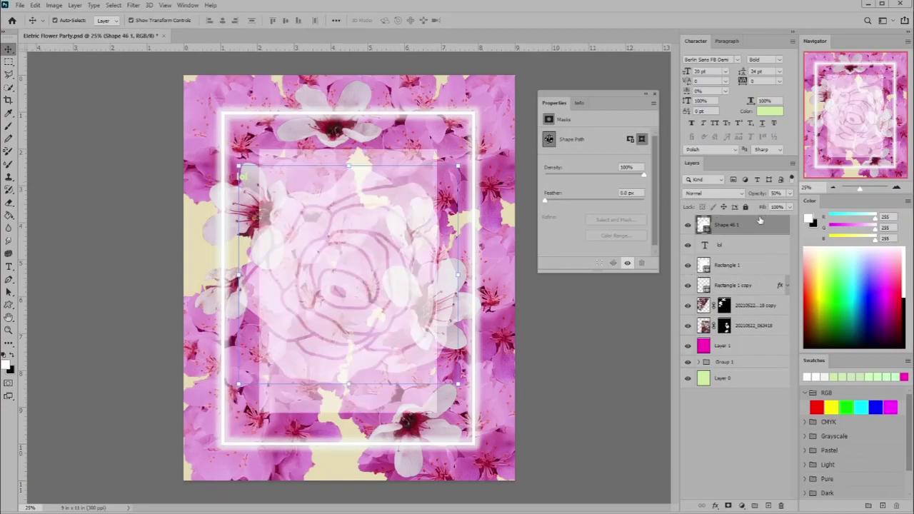
click(733, 269)
click(747, 232)
click(789, 193)
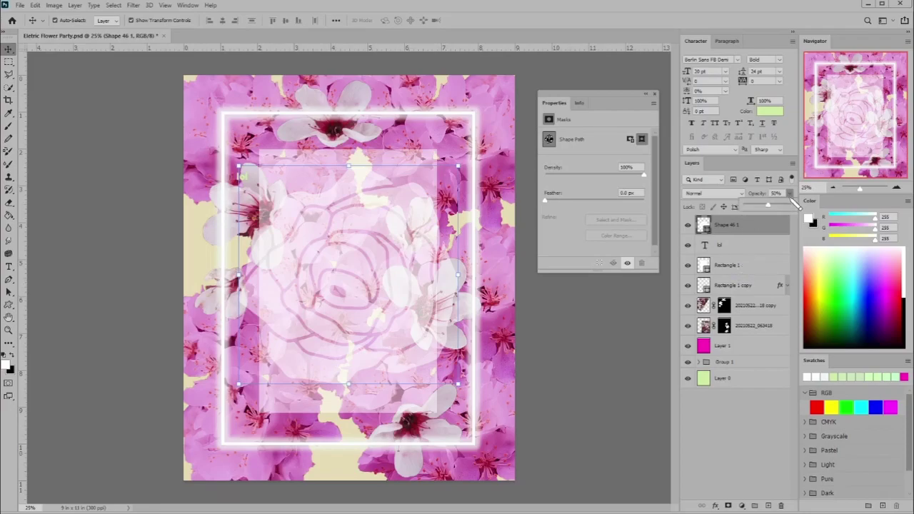
mouse_move(821, 213)
mouse_down()
mouse_move(794, 207)
mouse_move(825, 222)
mouse_up()
click(735, 266)
click(789, 194)
drag(776, 203, 772, 208)
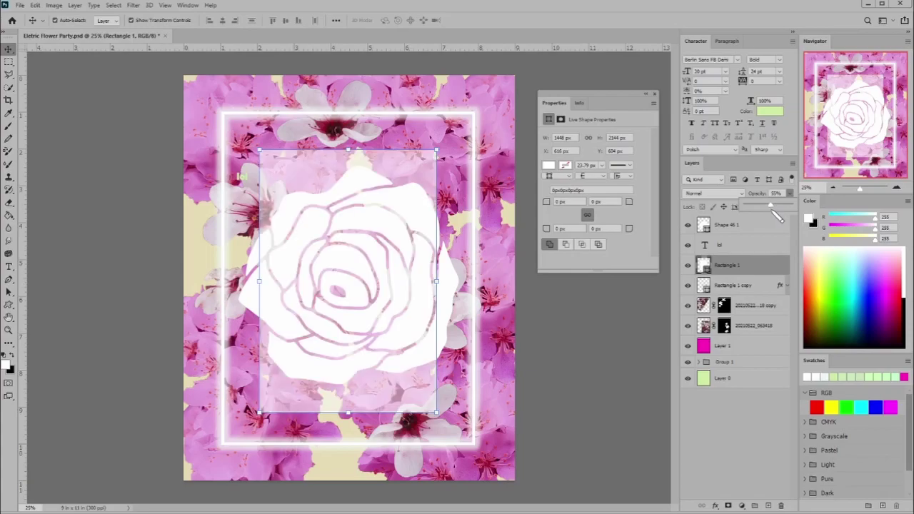
drag(396, 204, 396, 154)
Switch to the Eraser, rasterize Rectangle 1 for erasing, and save the document
key(e)
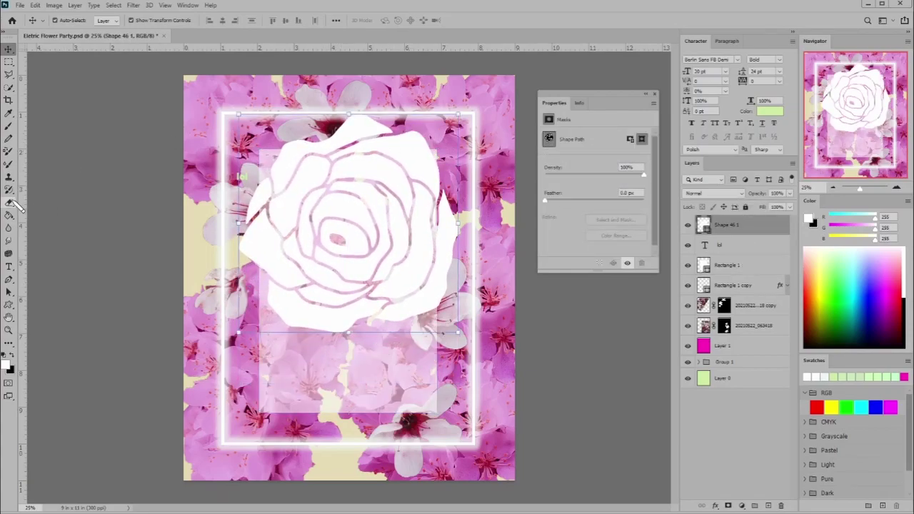
click(731, 268)
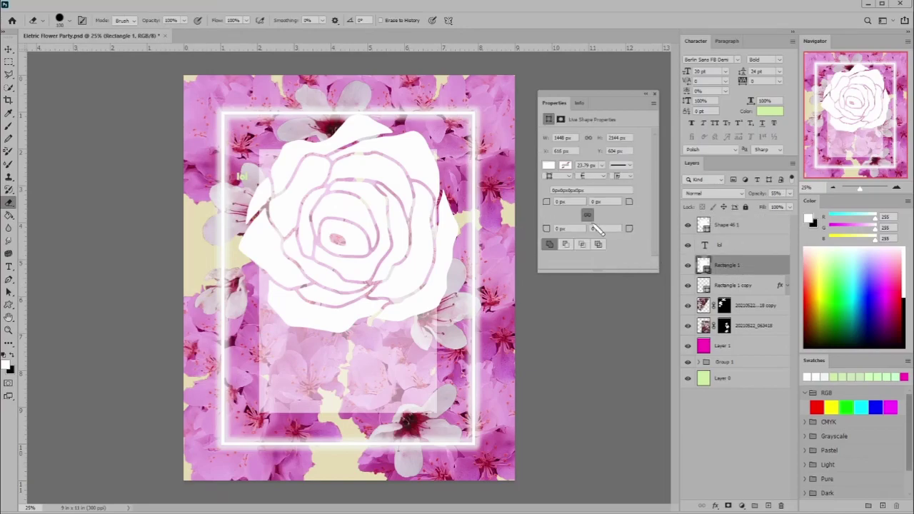
click(371, 219)
key(Escape)
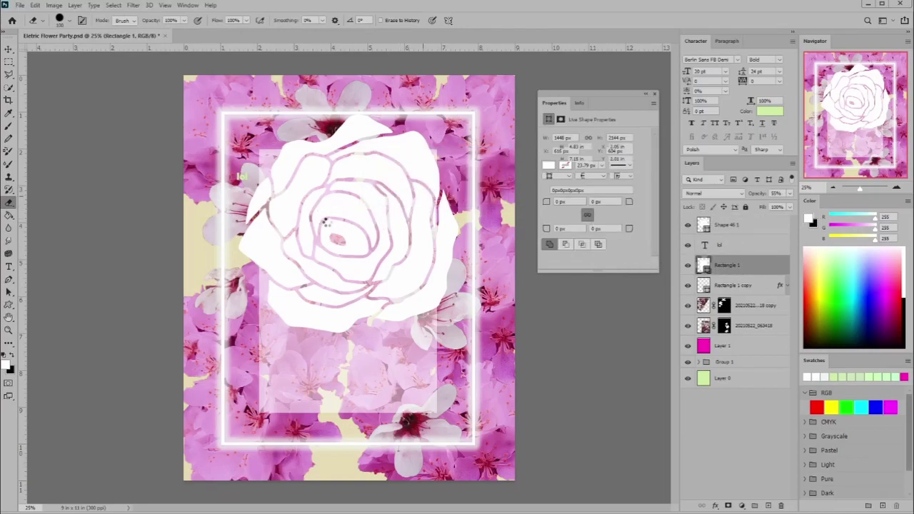
key(ctrl+s)
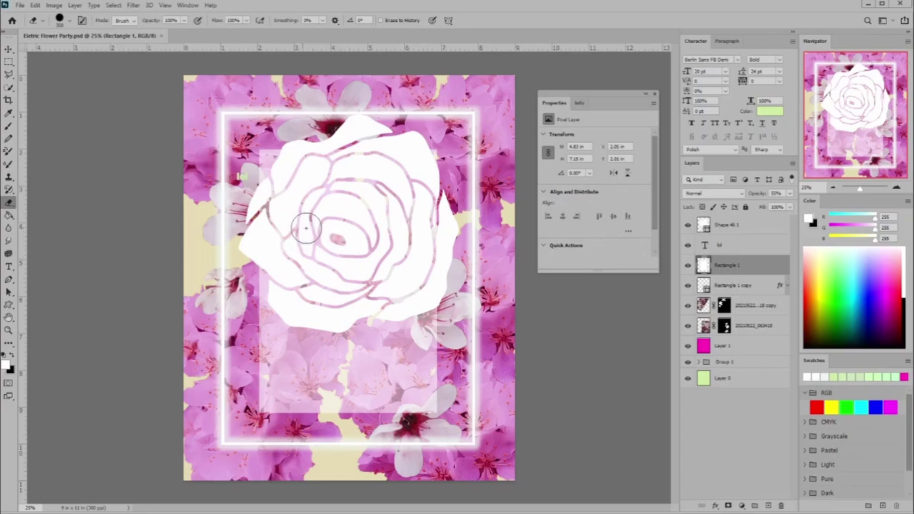
Erase Rectangle 1 beneath the rose's edges and set the rectangle to 100% opacity
mouse_move(426, 206)
mouse_down()
mouse_move(251, 168)
mouse_move(312, 284)
mouse_move(424, 261)
mouse_move(356, 193)
mouse_up()
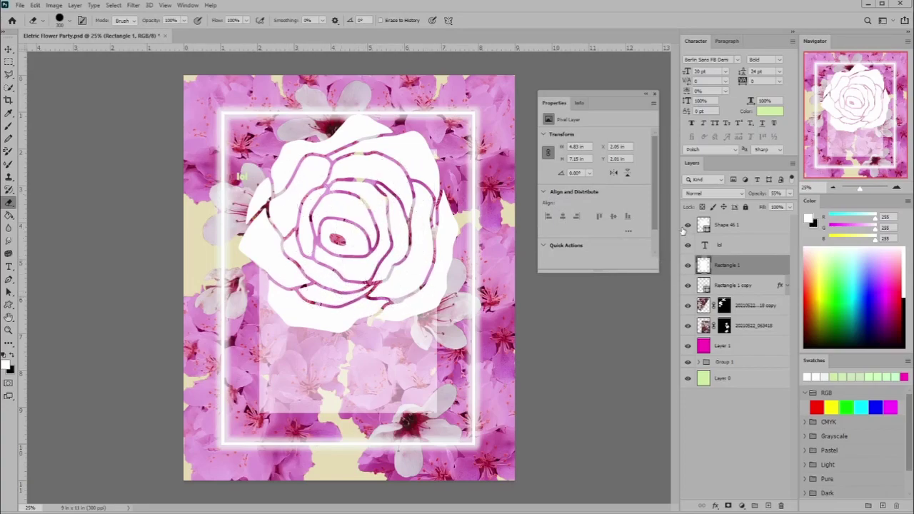
click(687, 225)
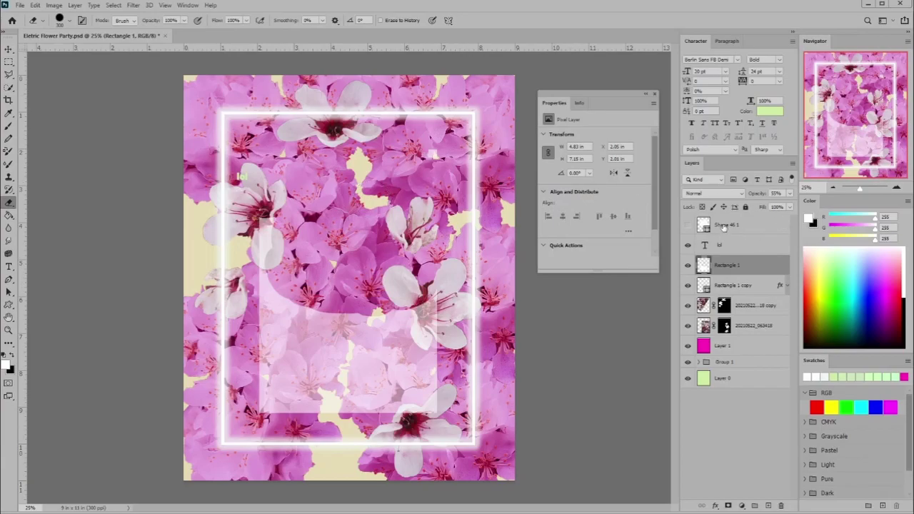
click(687, 225)
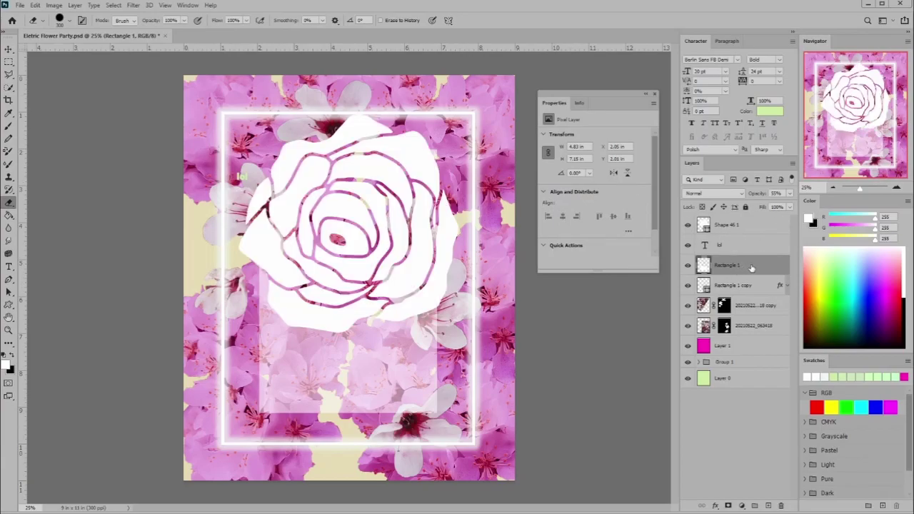
click(789, 193)
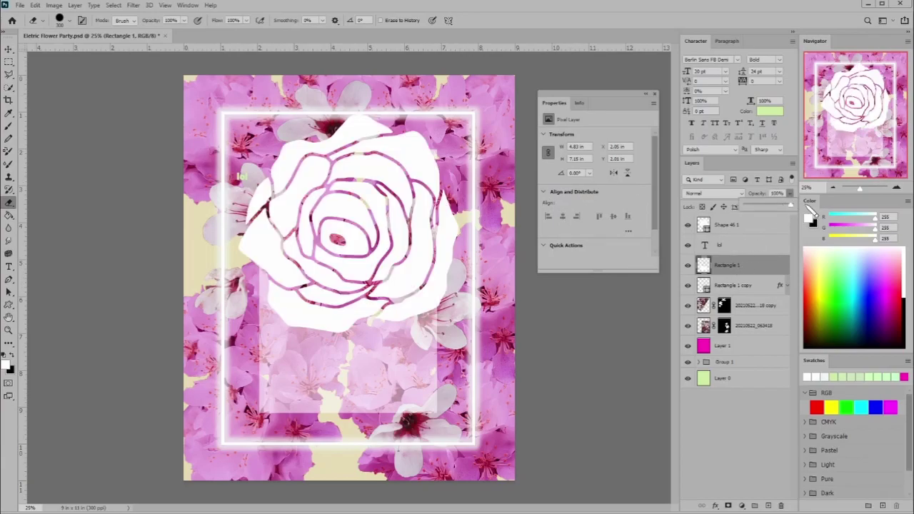
mouse_move(793, 204)
mouse_down()
mouse_move(817, 214)
mouse_move(773, 208)
mouse_up()
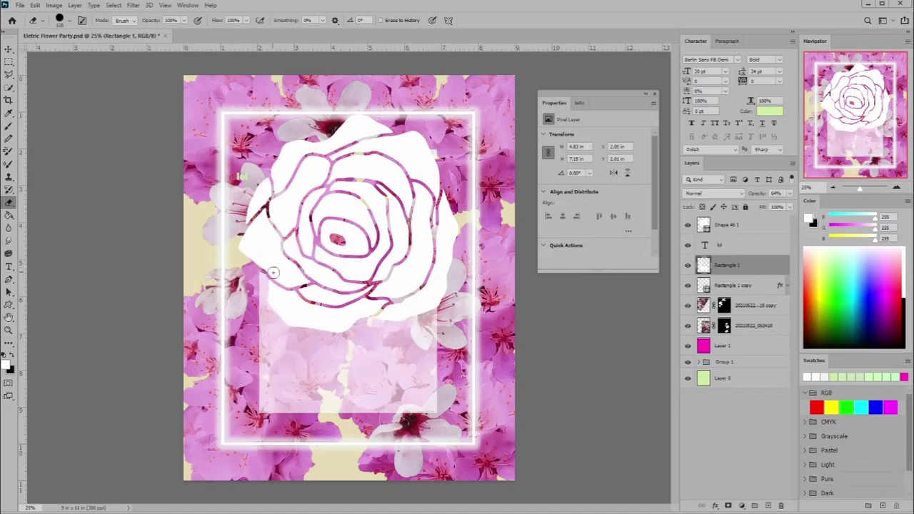
mouse_move(272, 278)
mouse_down()
mouse_move(270, 299)
mouse_move(284, 316)
mouse_move(330, 329)
mouse_up()
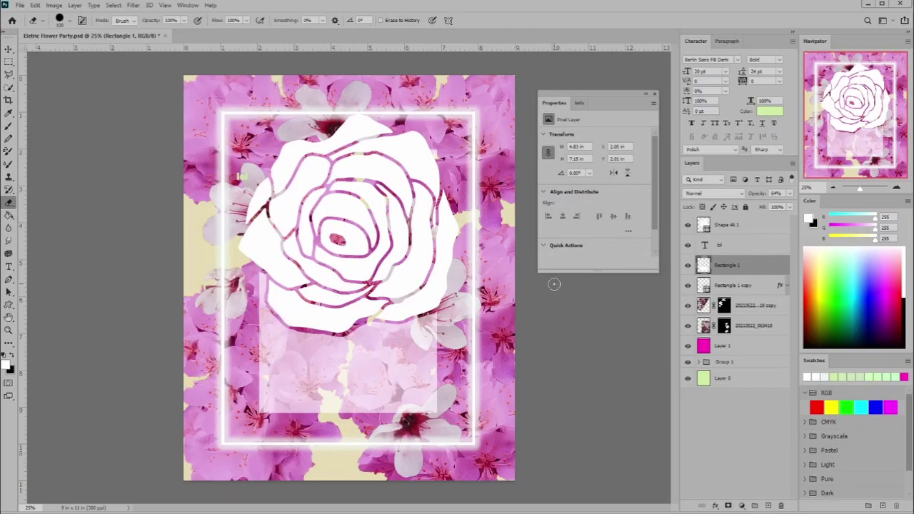
drag(788, 193, 828, 209)
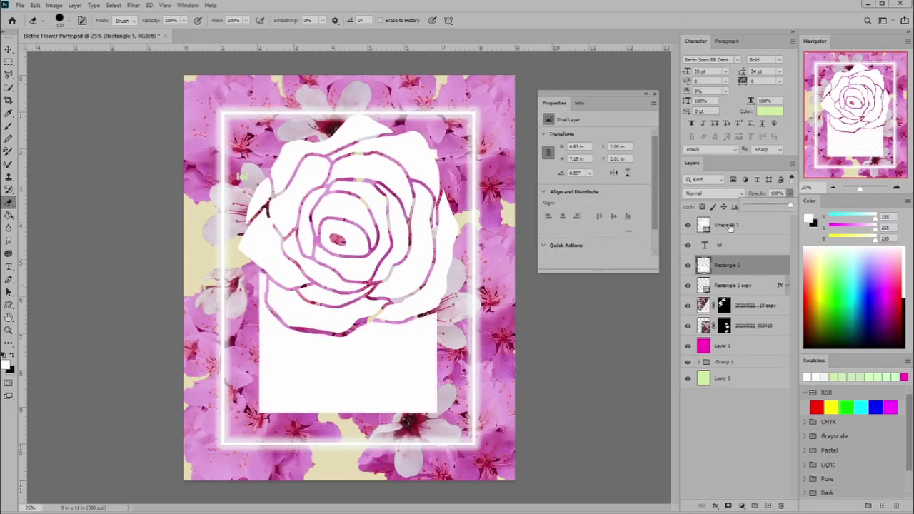
Merge the rose into the rectangle layer and try opacities of 50%, 100% and 30%
drag(738, 242, 738, 246)
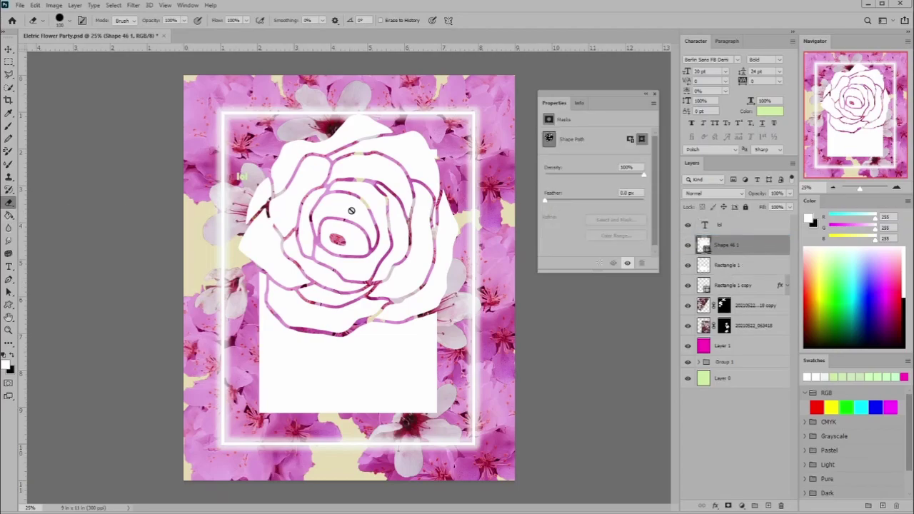
click(721, 244)
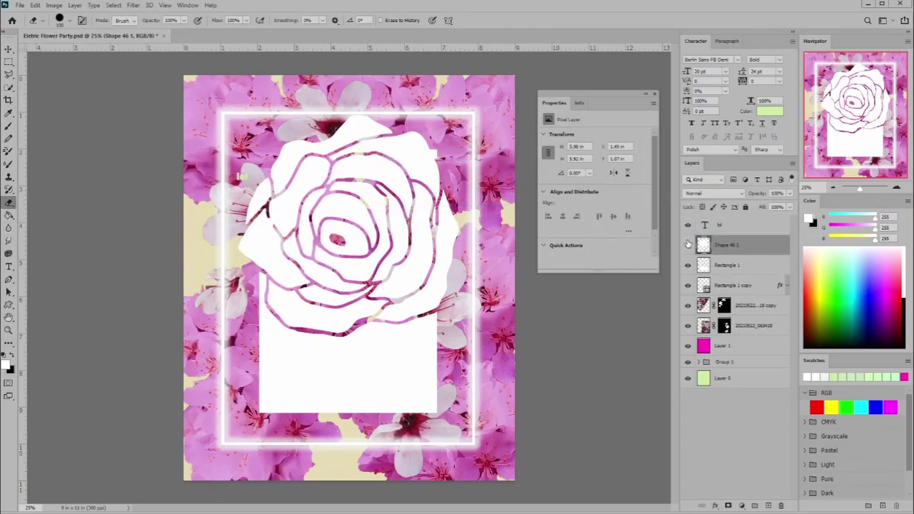
key(ctrl+e)
click(774, 194)
text(50)
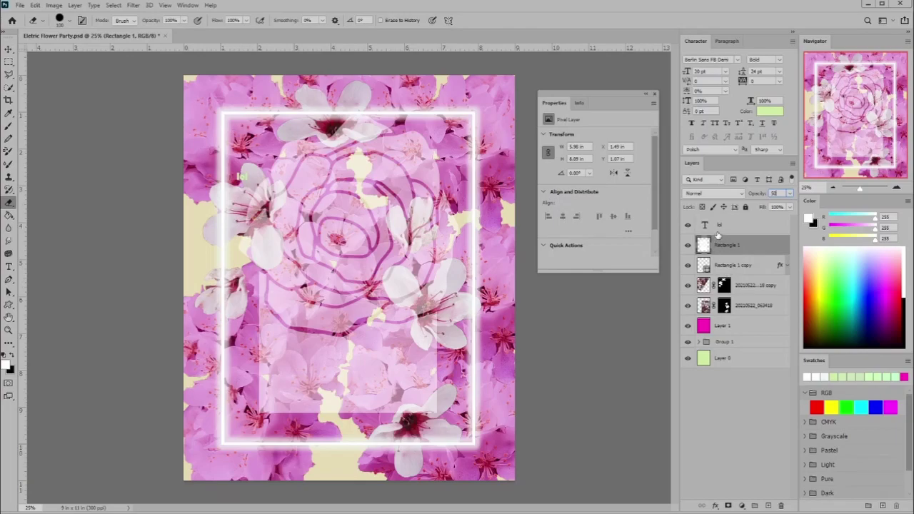
text(100)
key(Return)
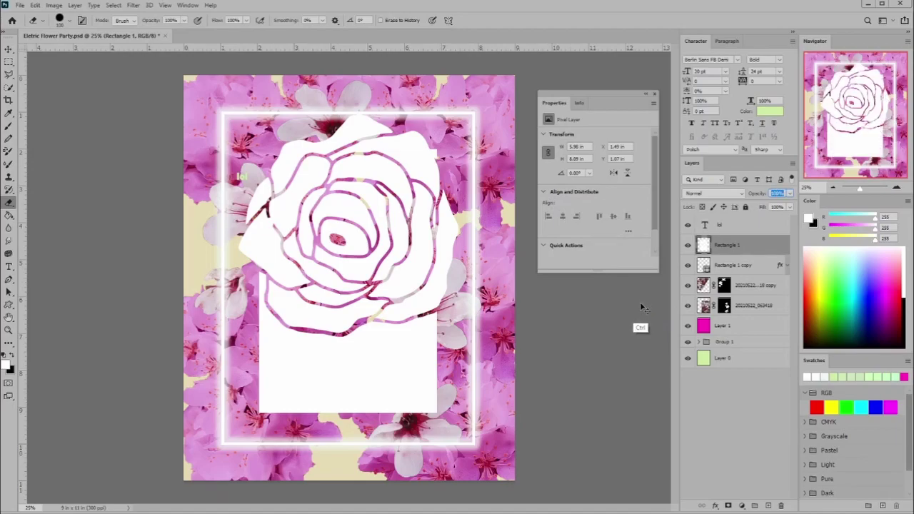
text(30)
key(Return)
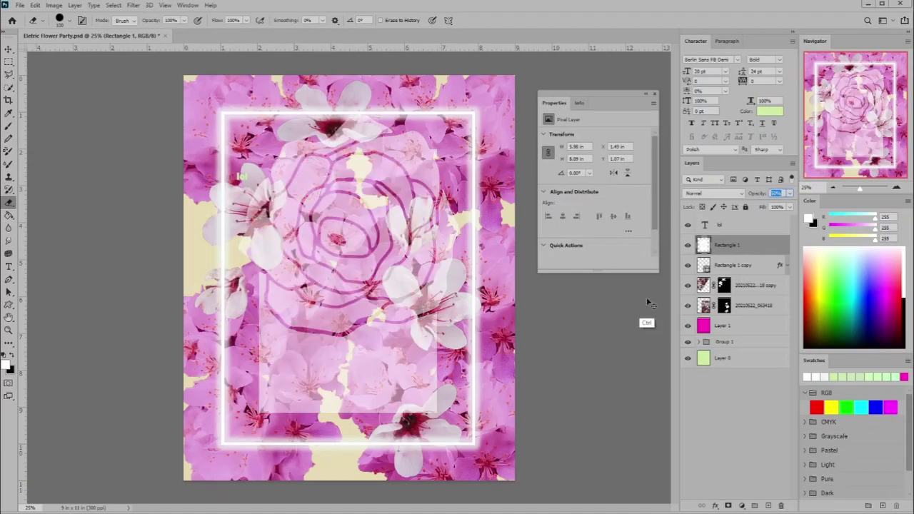
Restore the separate rose layer, then hide and delete it
key(ctrl+v)
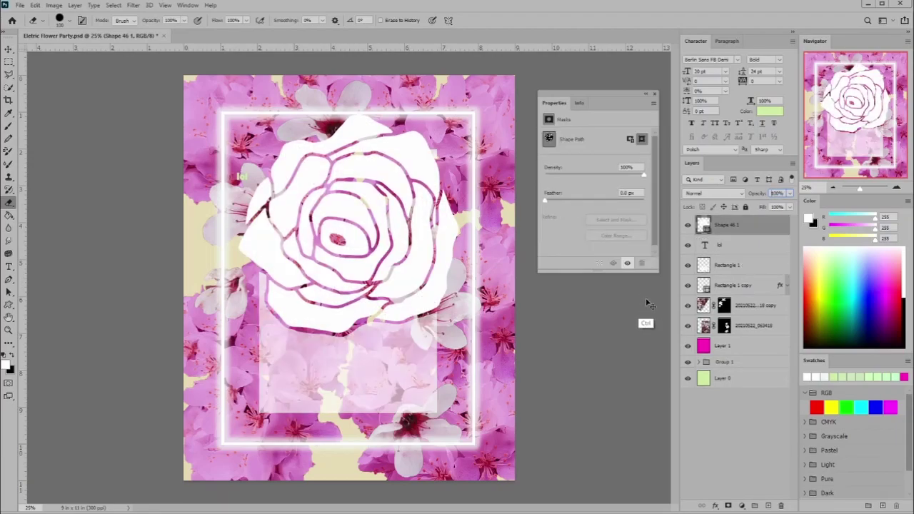
click(687, 225)
key(Delete)
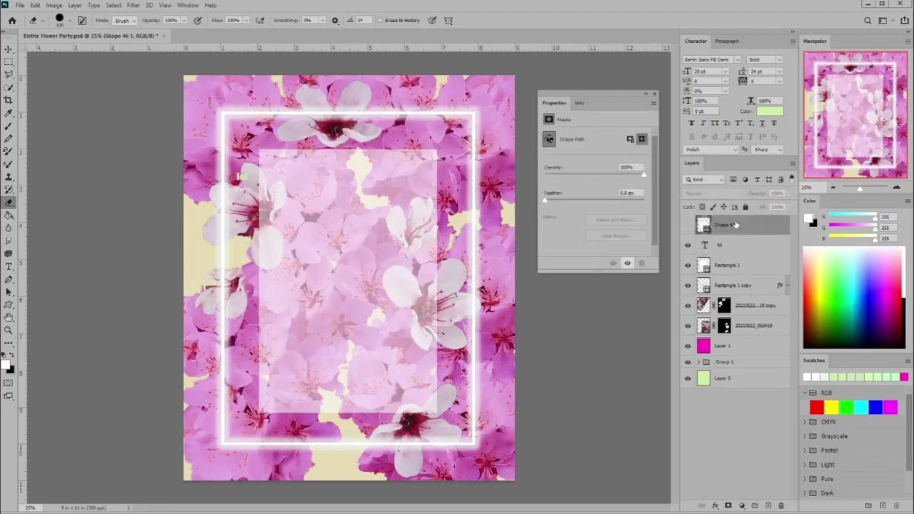
Save the finished poster with the rose layer removed
key(ctrl+s)
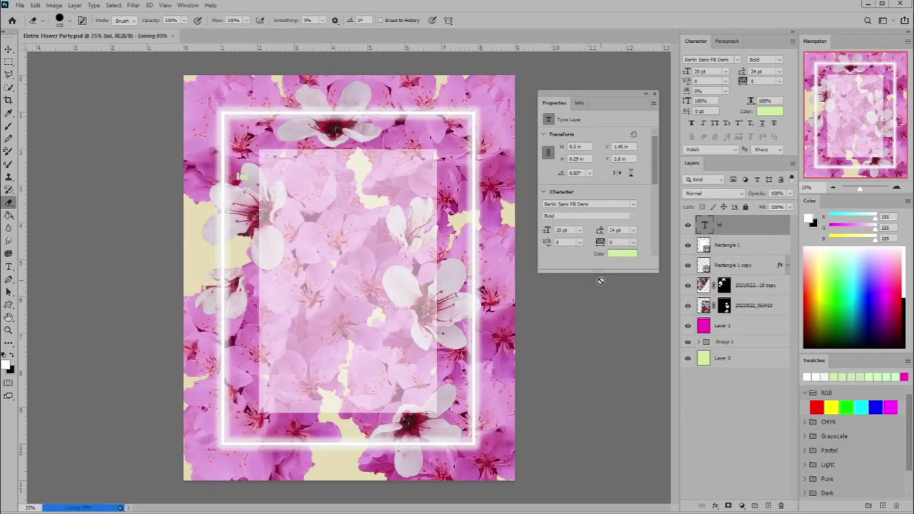